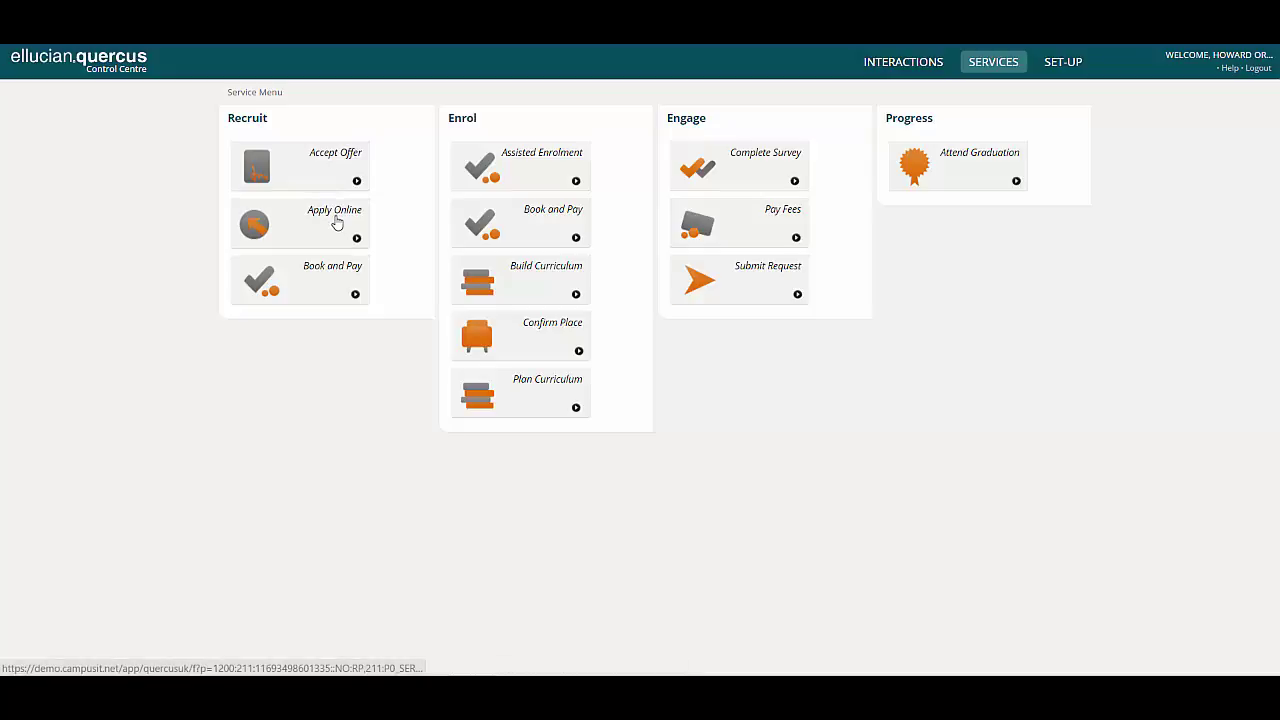
# - Open the Apply Online service and edit the Undergrad application template
pyautogui.click(336, 221)
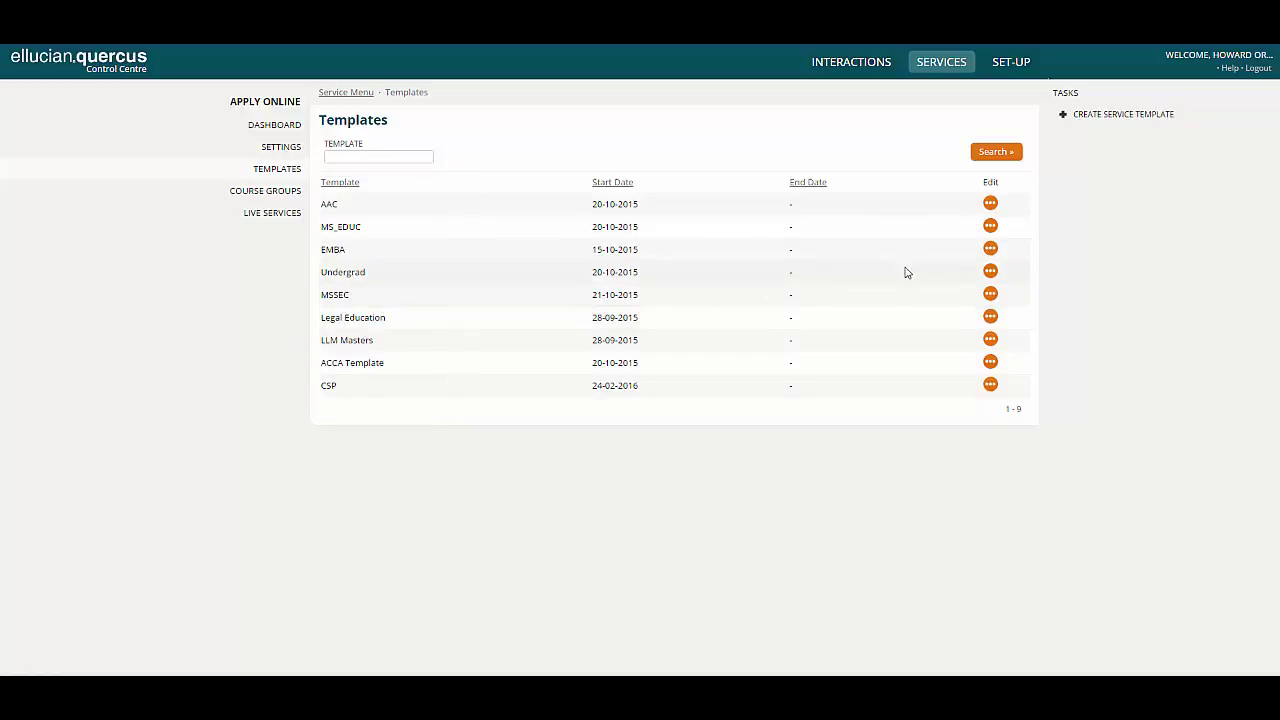
pyautogui.click(982, 272)
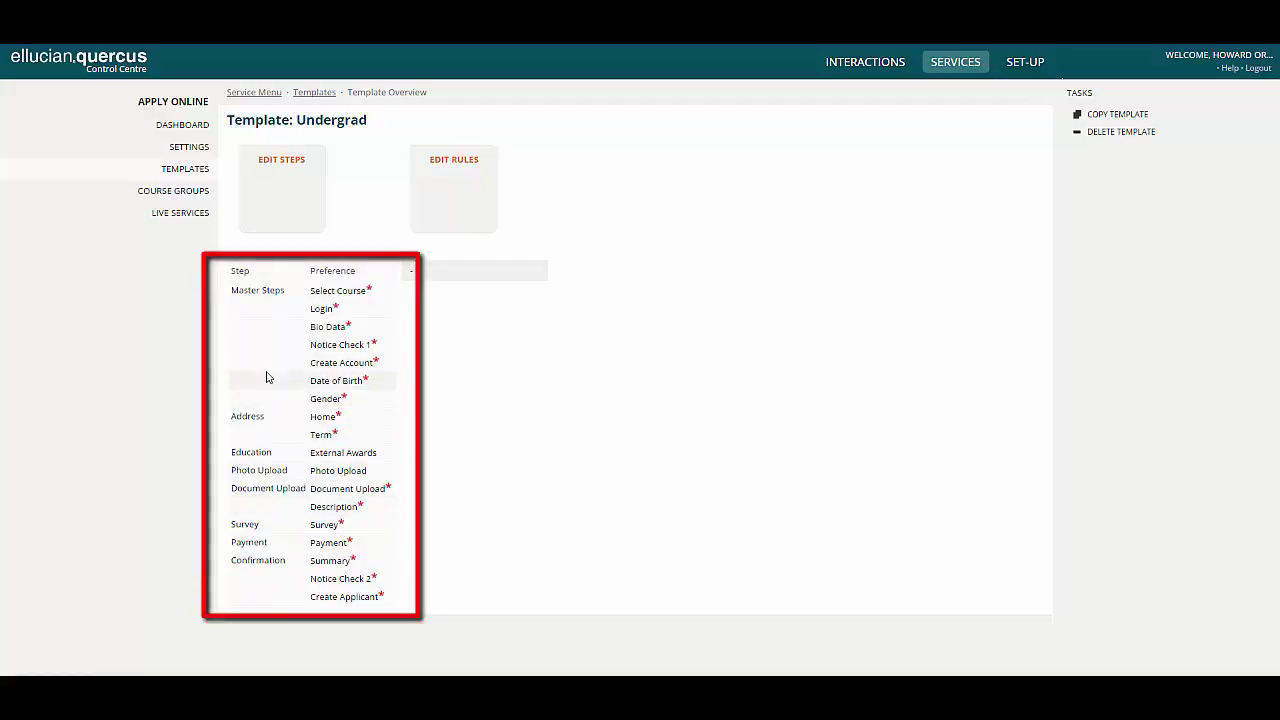
# - In the Undergrad template's step editor, include the Mail address type in the Address step
pyautogui.click(287, 197)
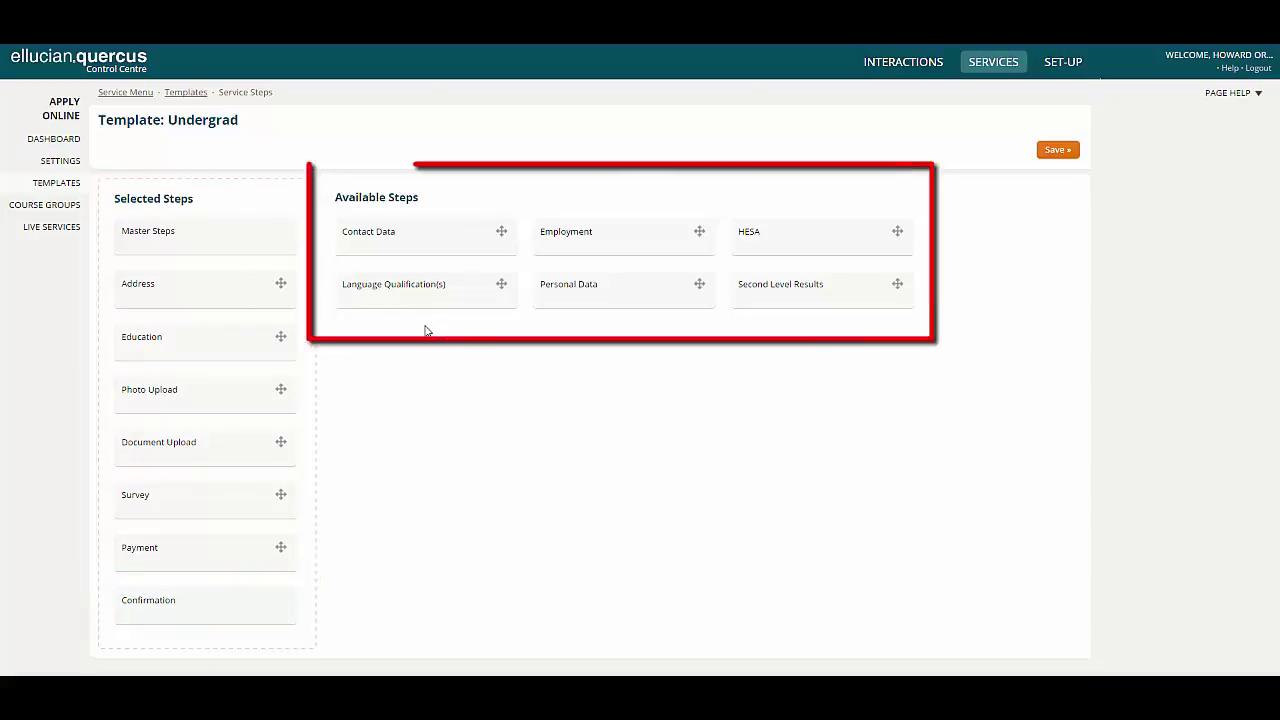
pyautogui.click(222, 287)
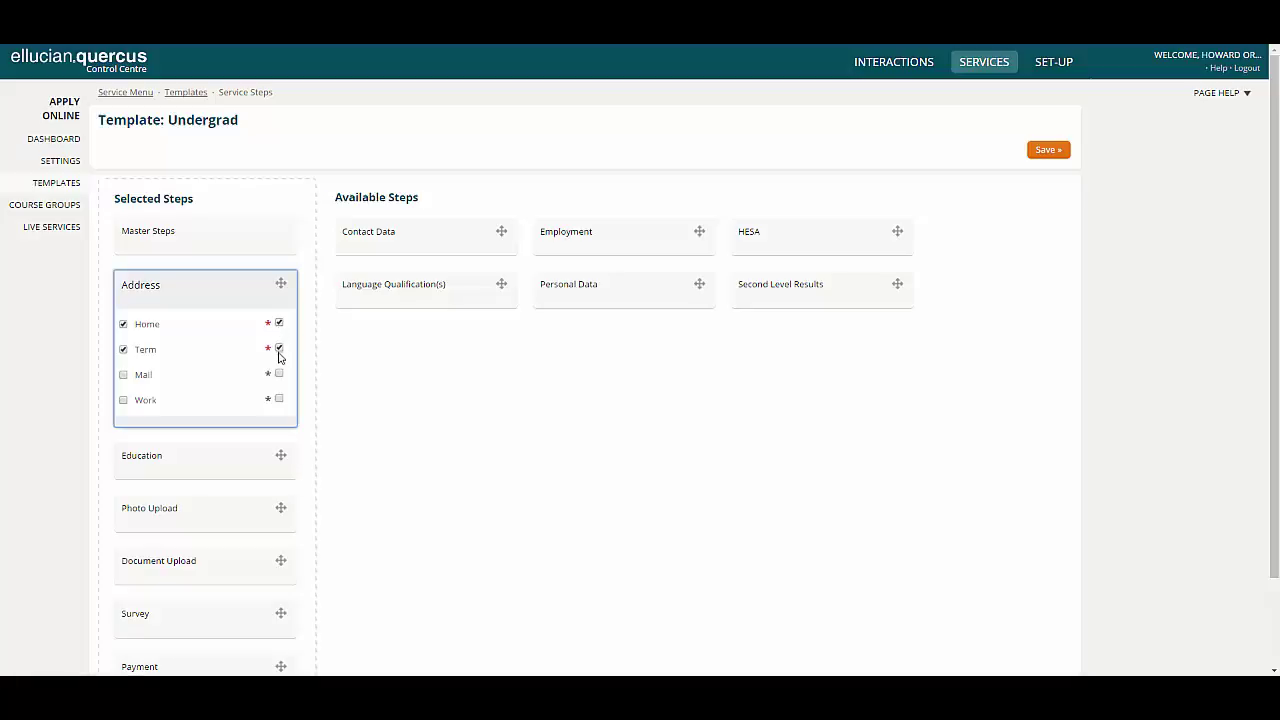
pyautogui.click(123, 376)
pyautogui.click(164, 290)
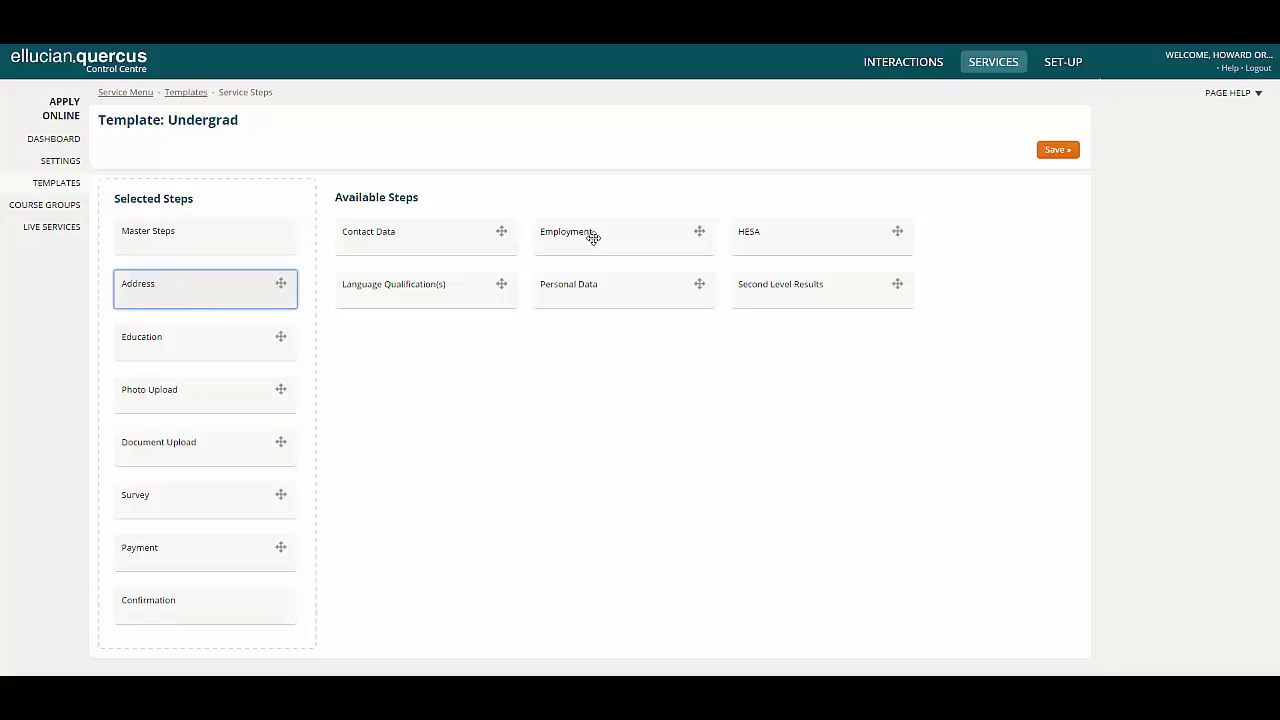
# - Add Employment after Education, remove Photo Upload, and expand the Survey step's surveys
pyautogui.moveTo(596, 237); pyautogui.dragTo(172, 382)
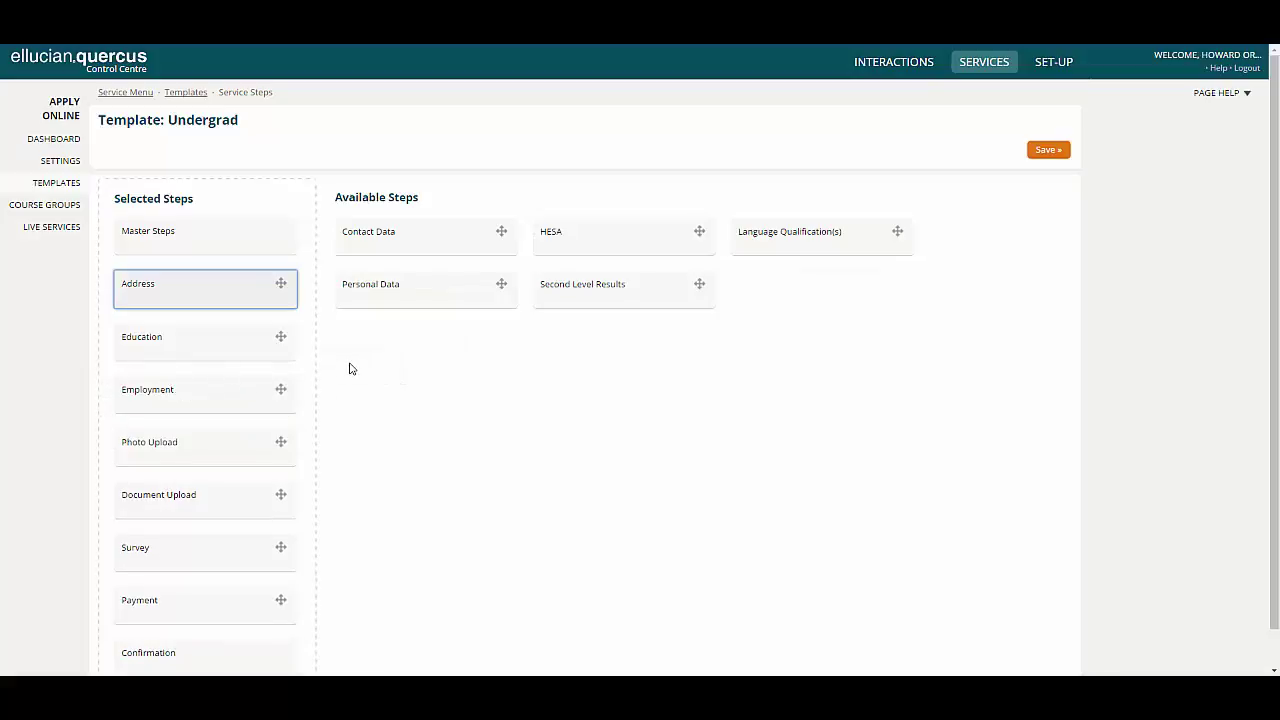
pyautogui.moveTo(180, 449); pyautogui.dragTo(417, 343)
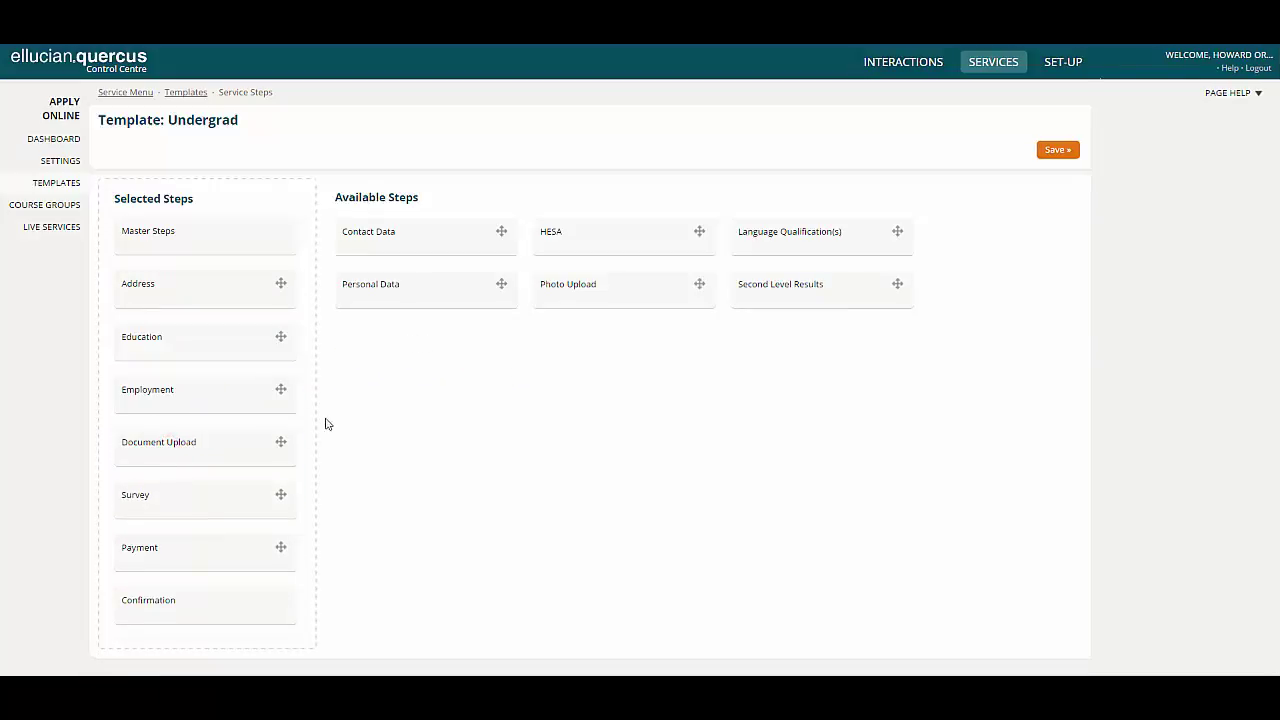
pyautogui.click(212, 494)
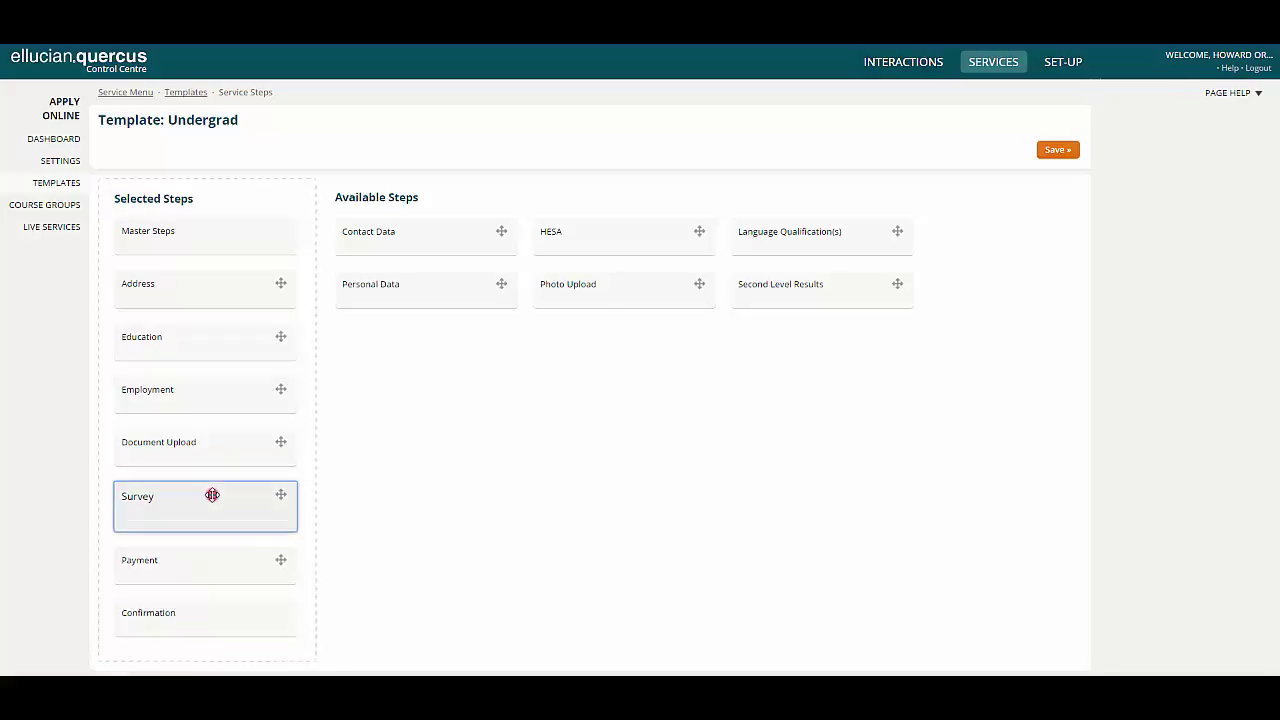
pyautogui.scroll(-2, 210, 494)
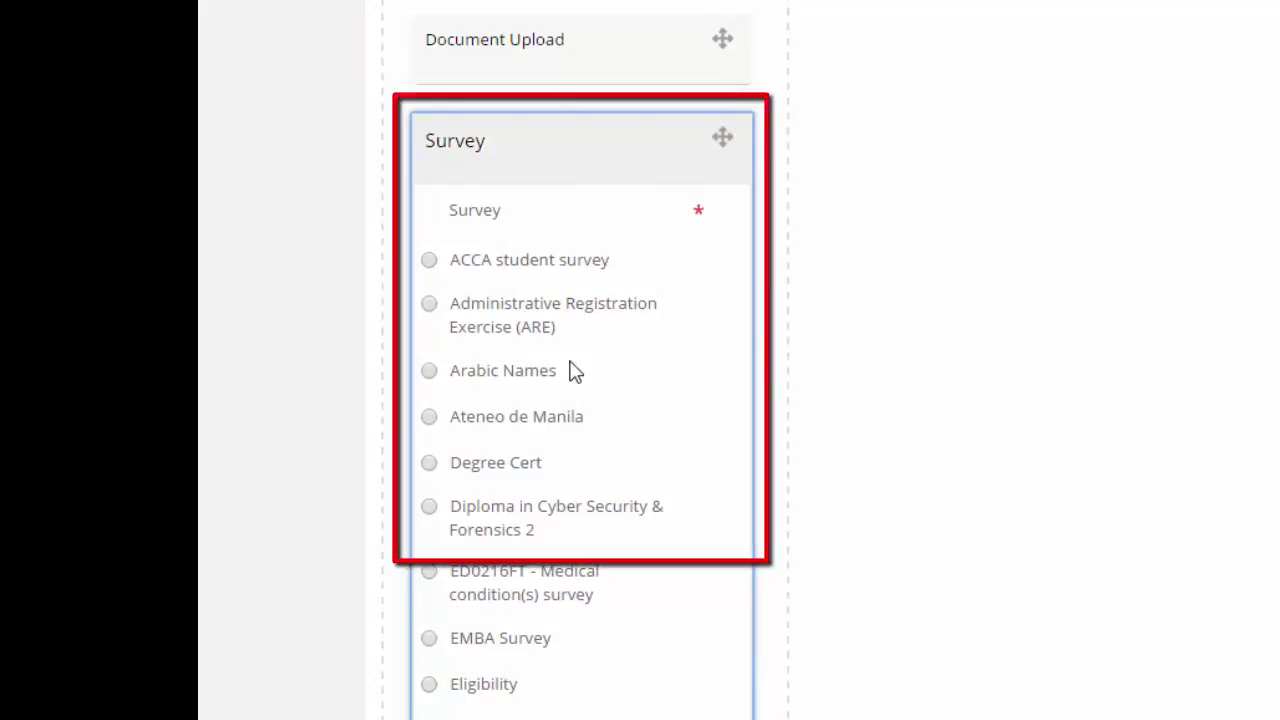
pyautogui.scroll(-2, 575, 372)
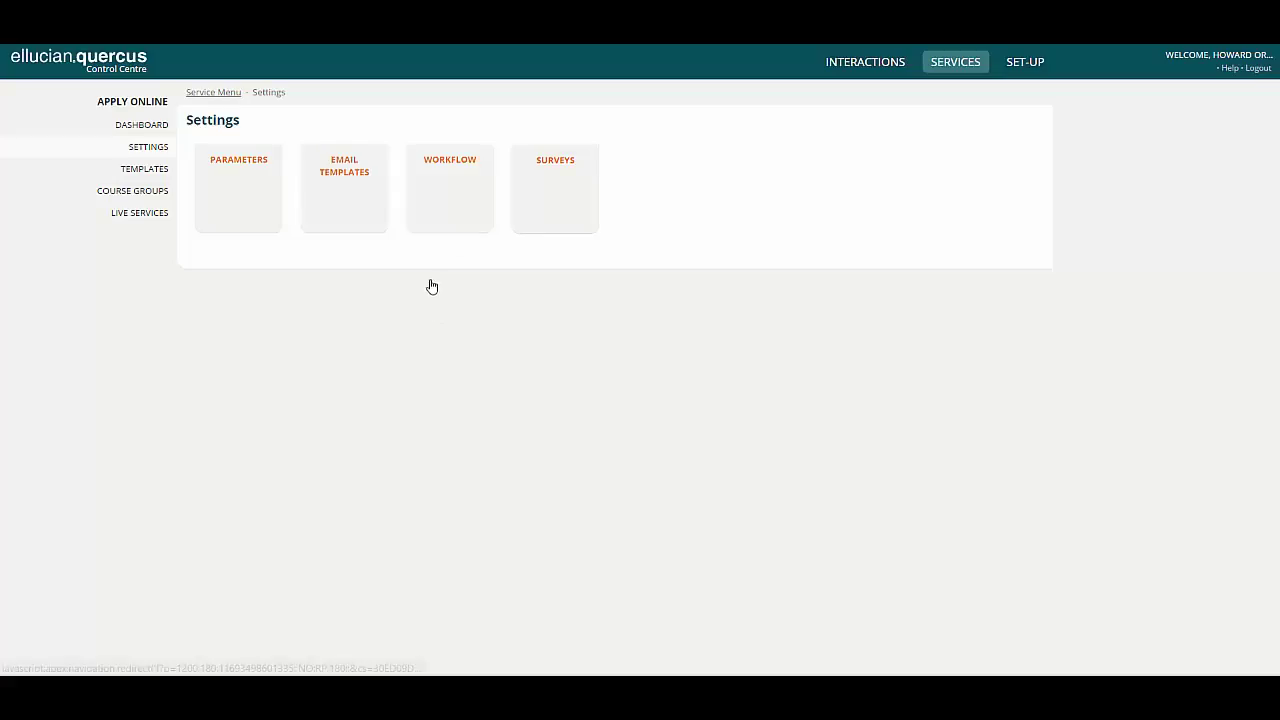
pyautogui.click(555, 195)
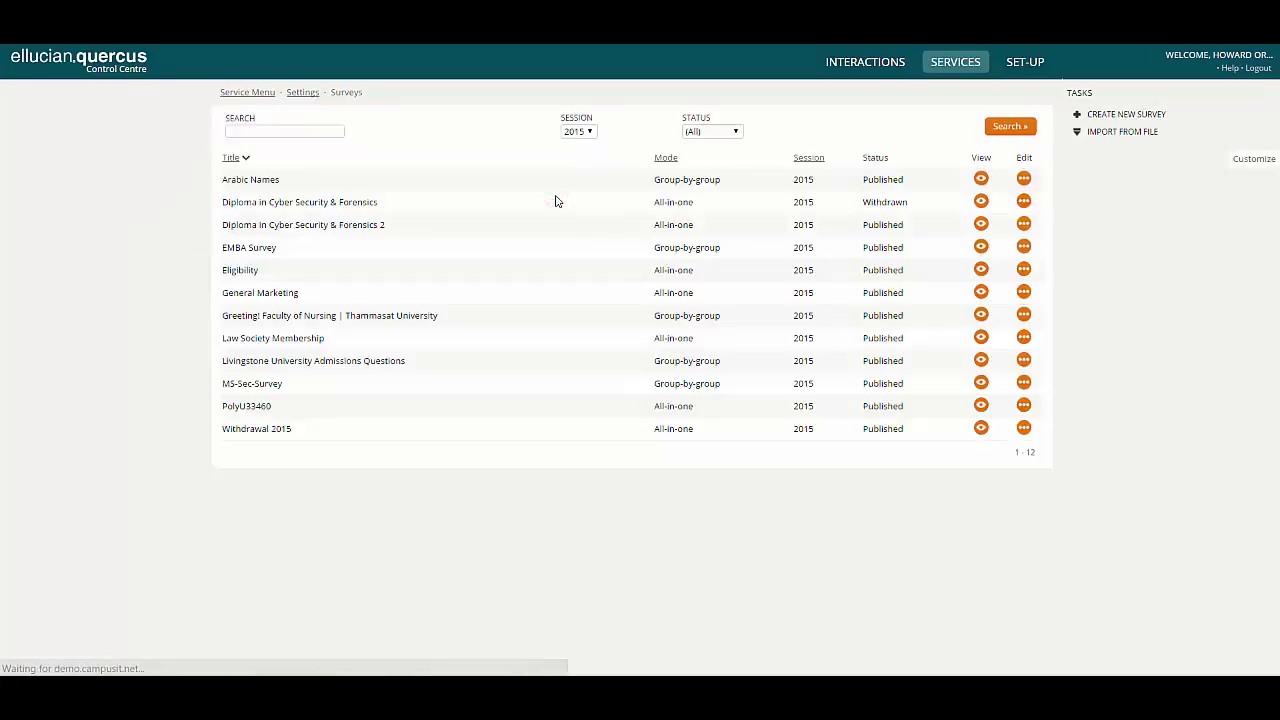
pyautogui.click(981, 293)
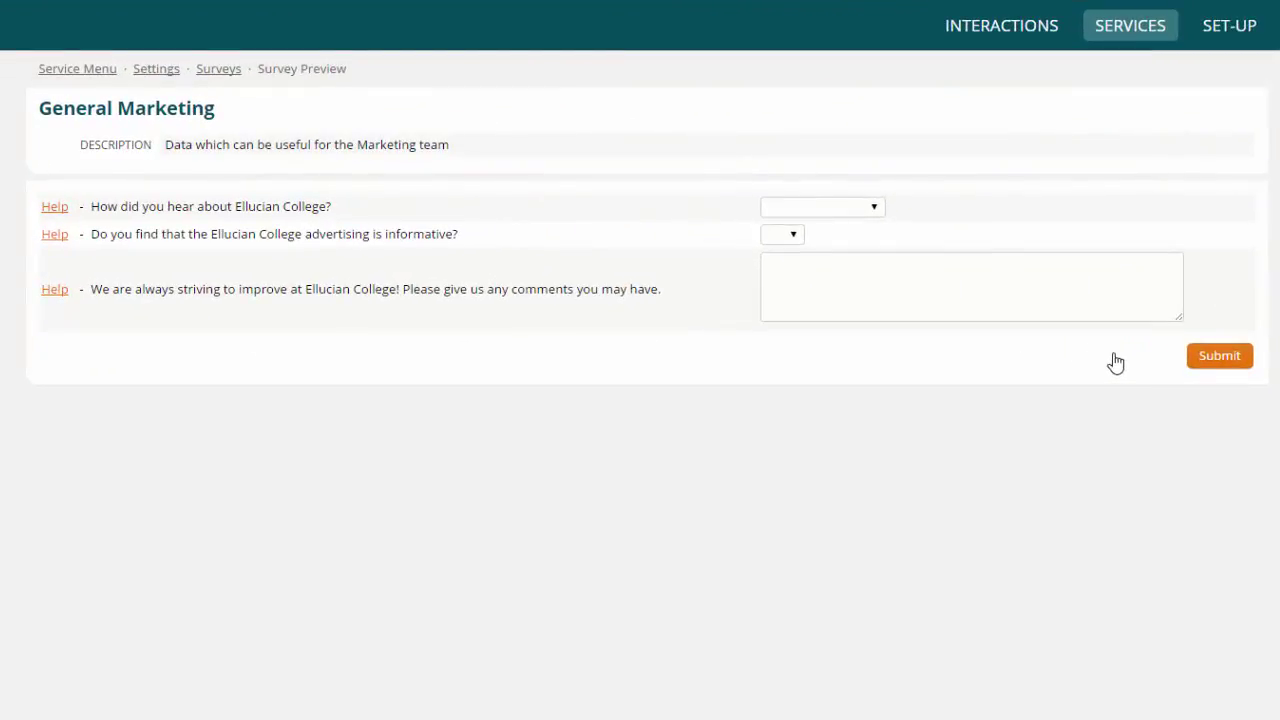
pyautogui.click(851, 207)
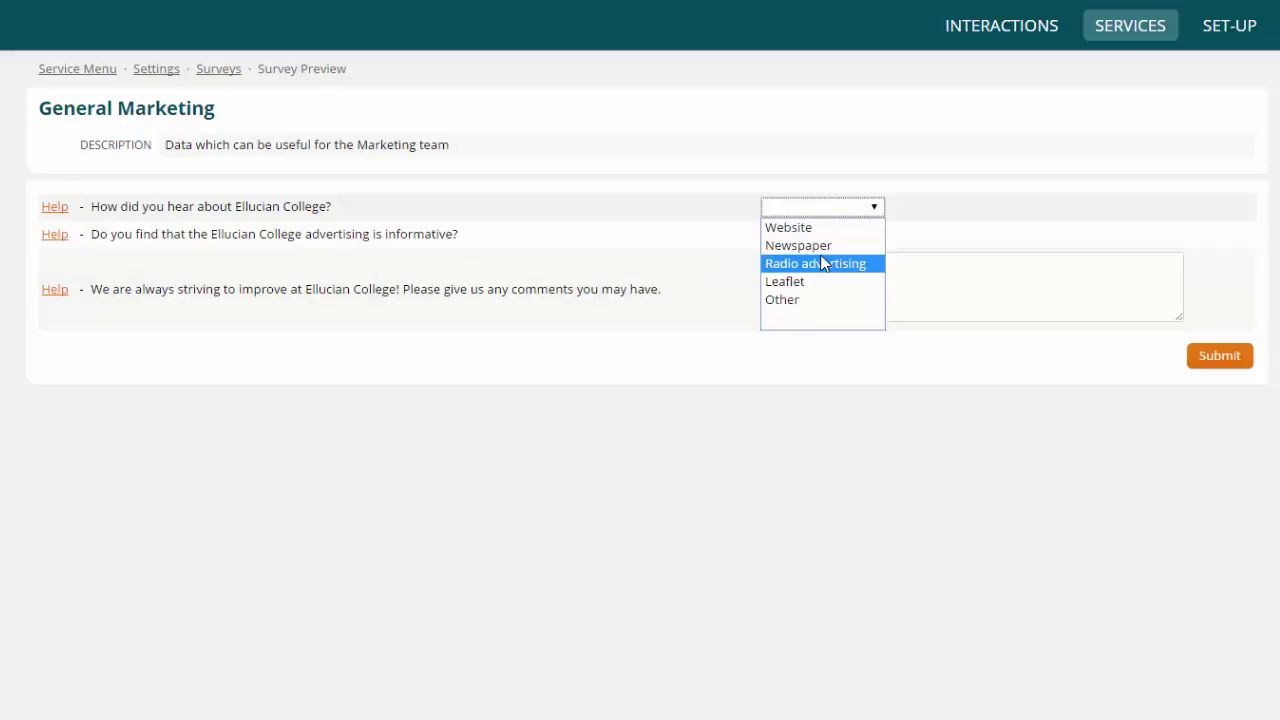
pyautogui.click(731, 255)
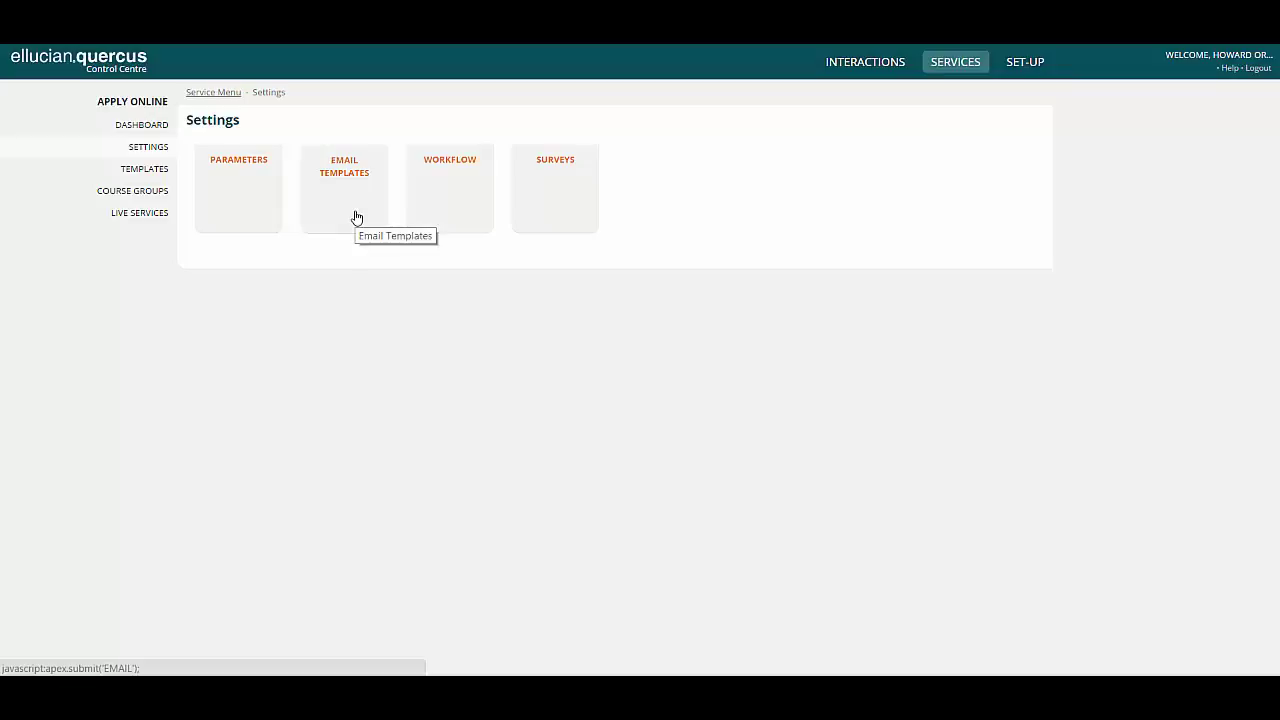
pyautogui.click(357, 217)
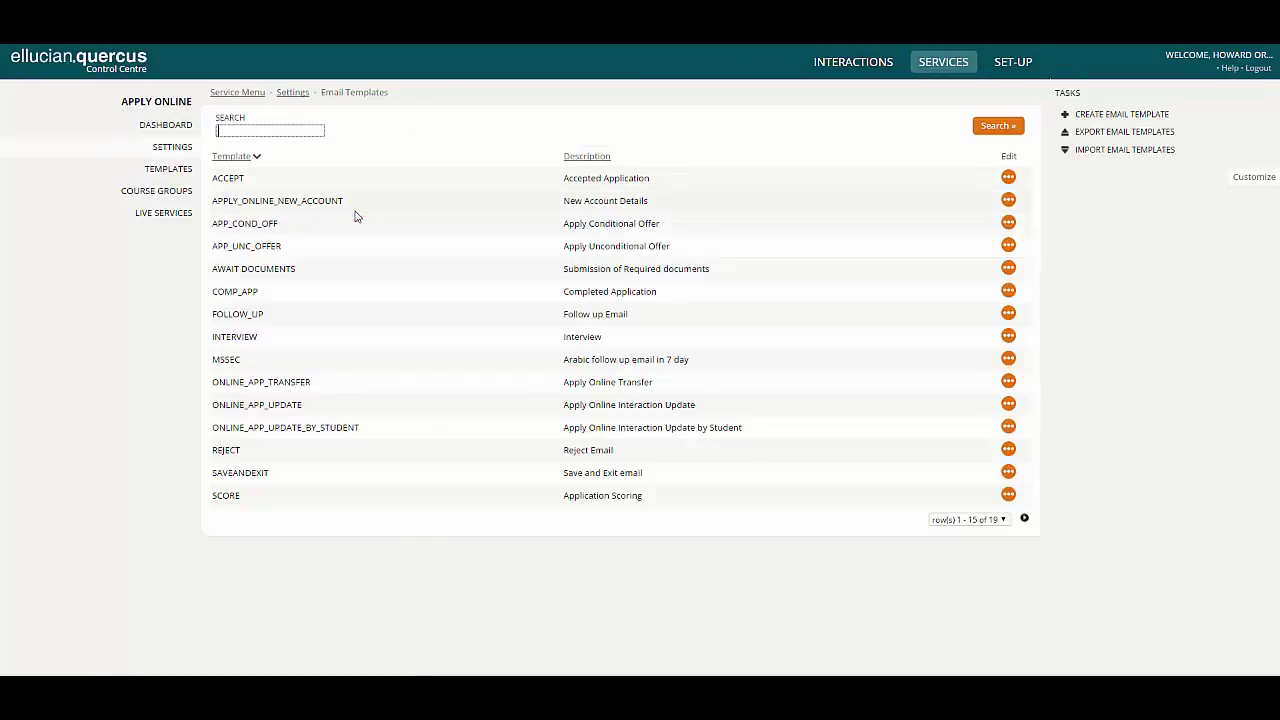
pyautogui.click(1008, 202)
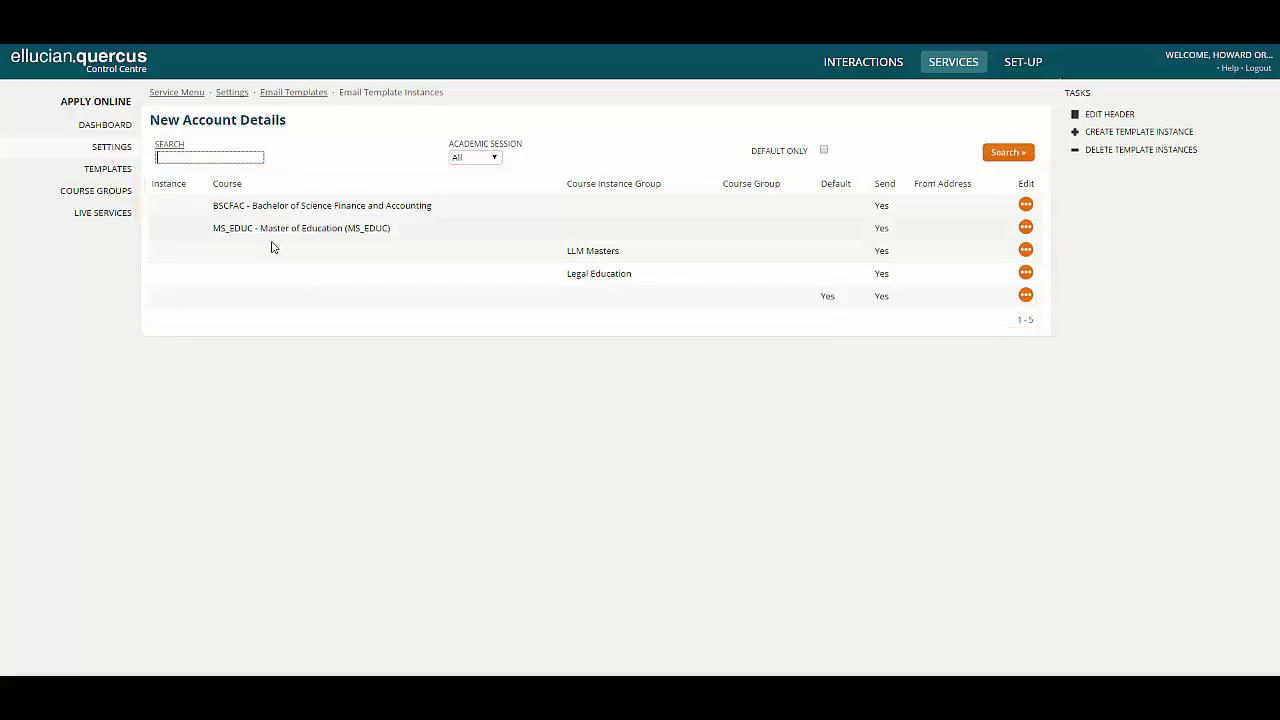
pyautogui.click(1025, 295)
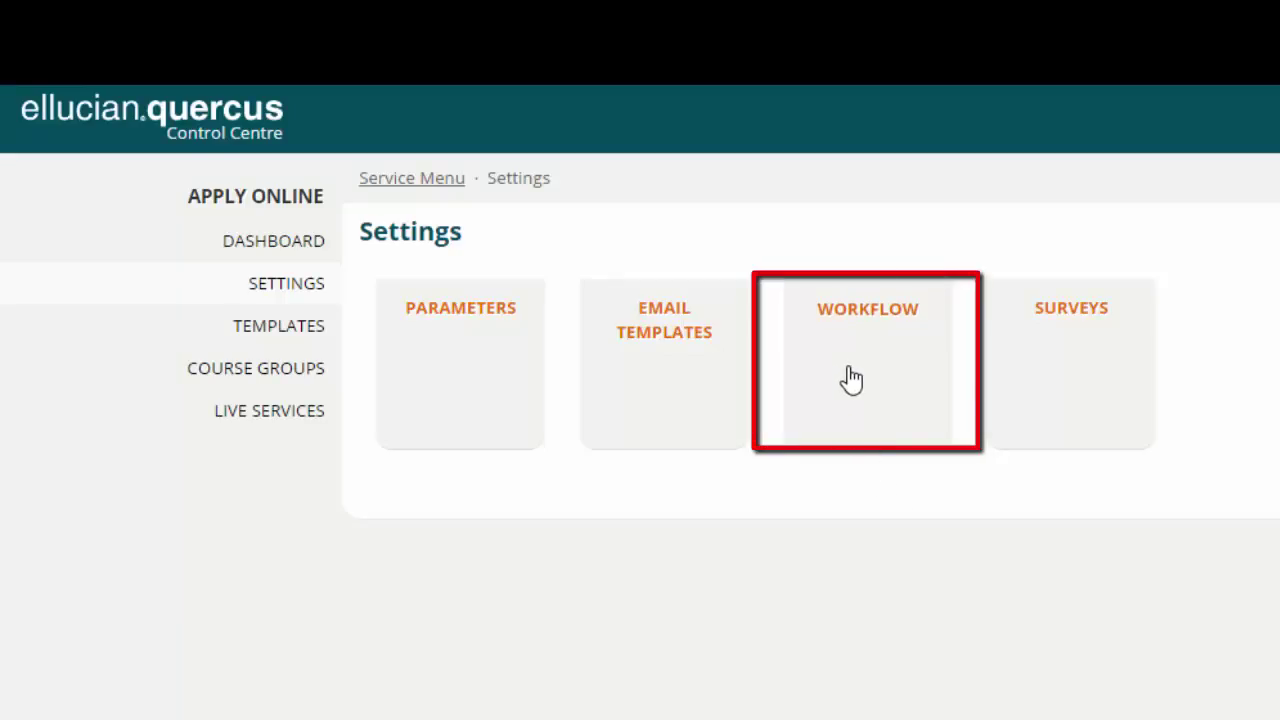
# - Edit the LLM workflow and inspect row 1's from- and to-status lists without changing them
pyautogui.click(848, 372)
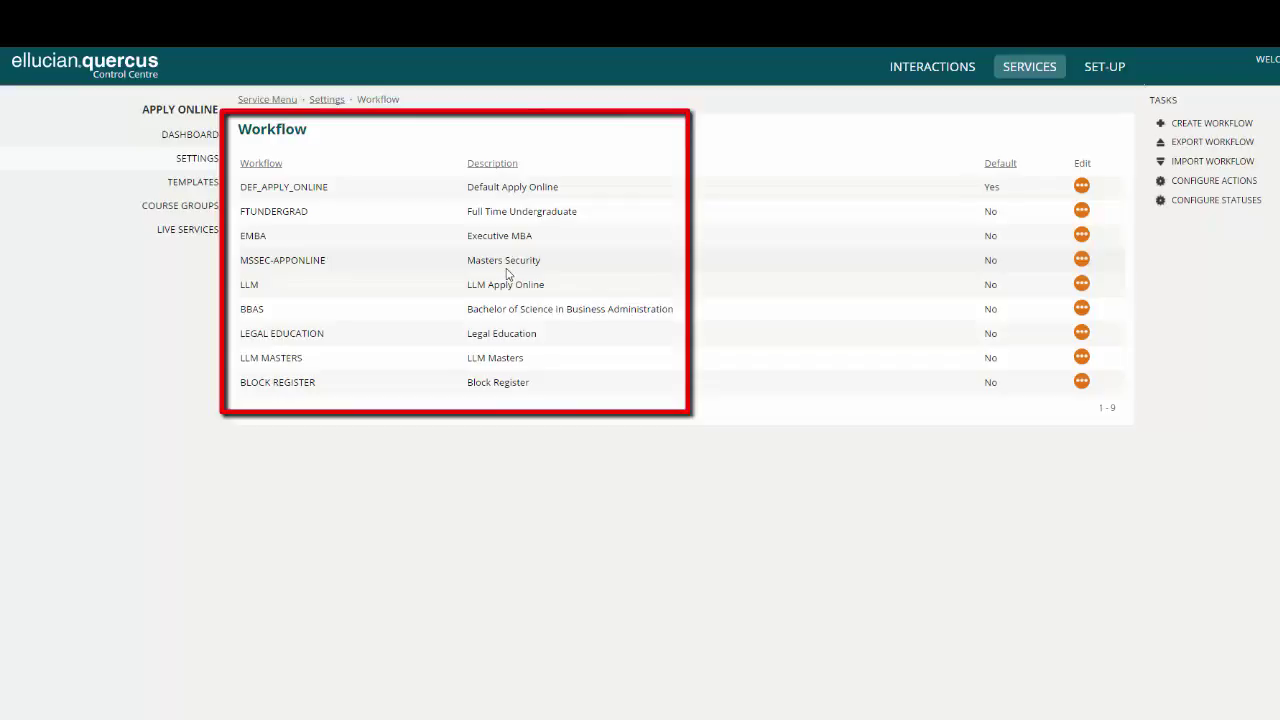
pyautogui.click(1082, 286)
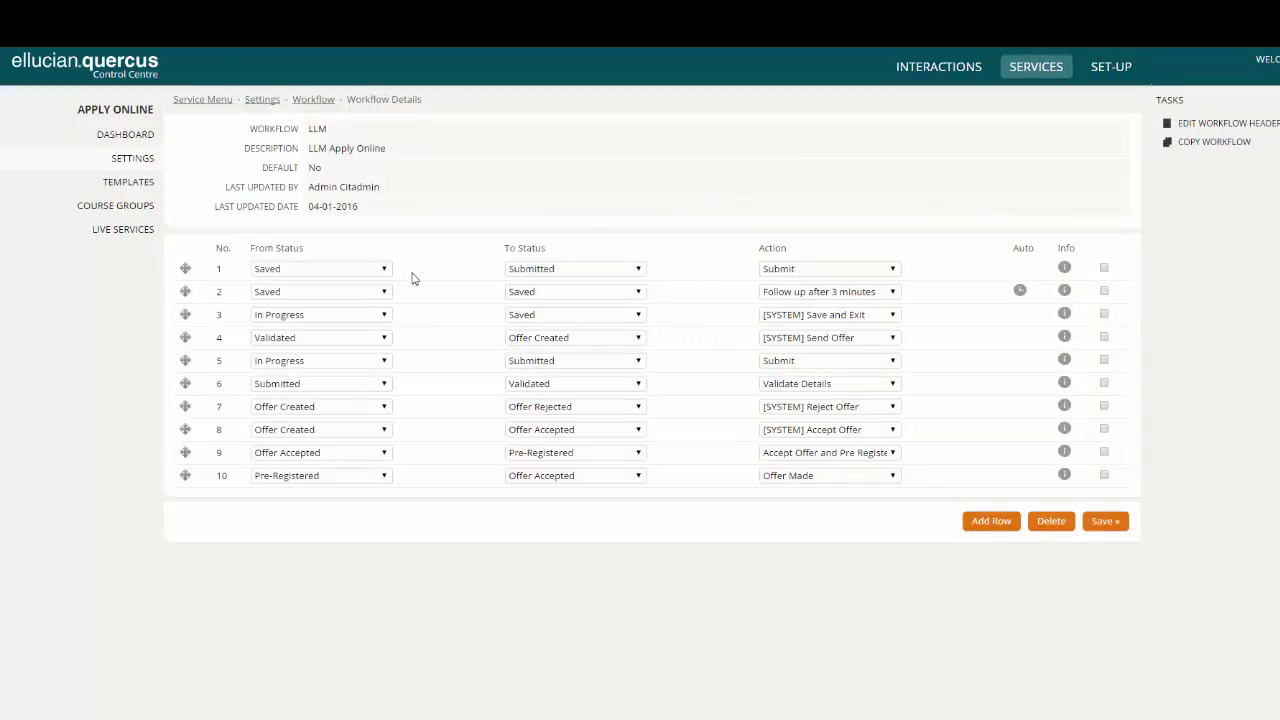
pyautogui.click(362, 270)
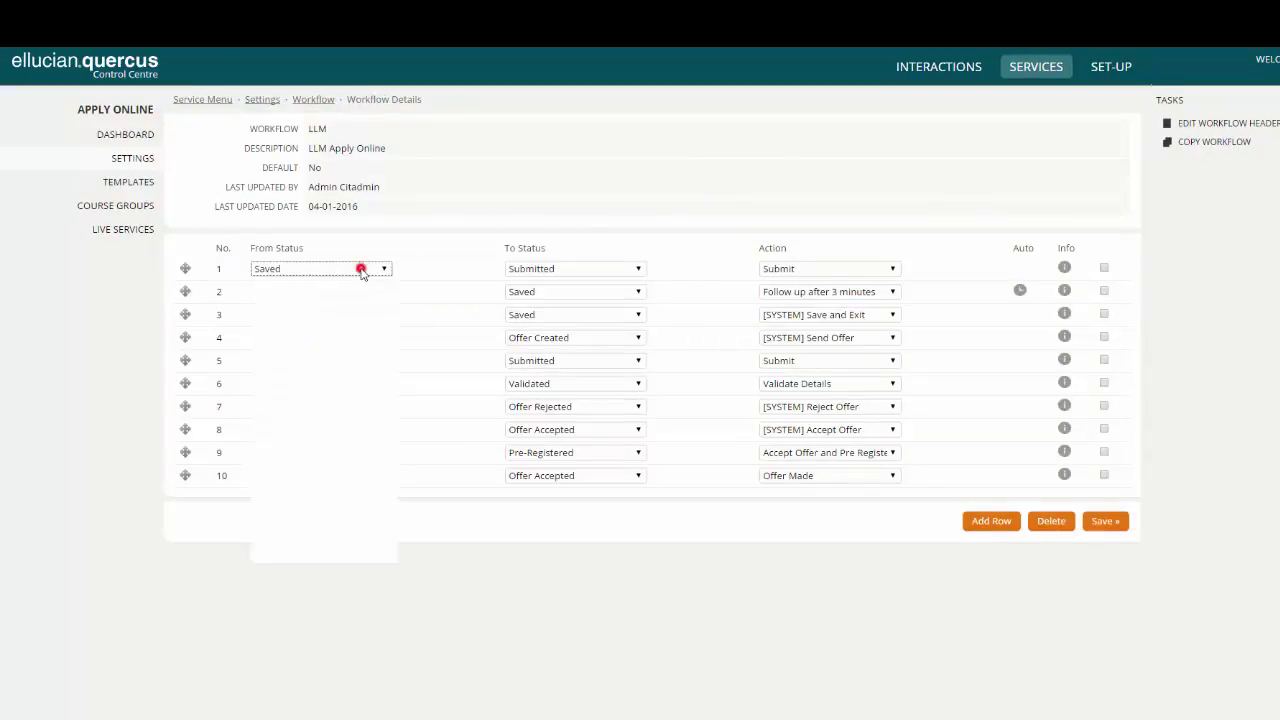
pyautogui.click(362, 270)
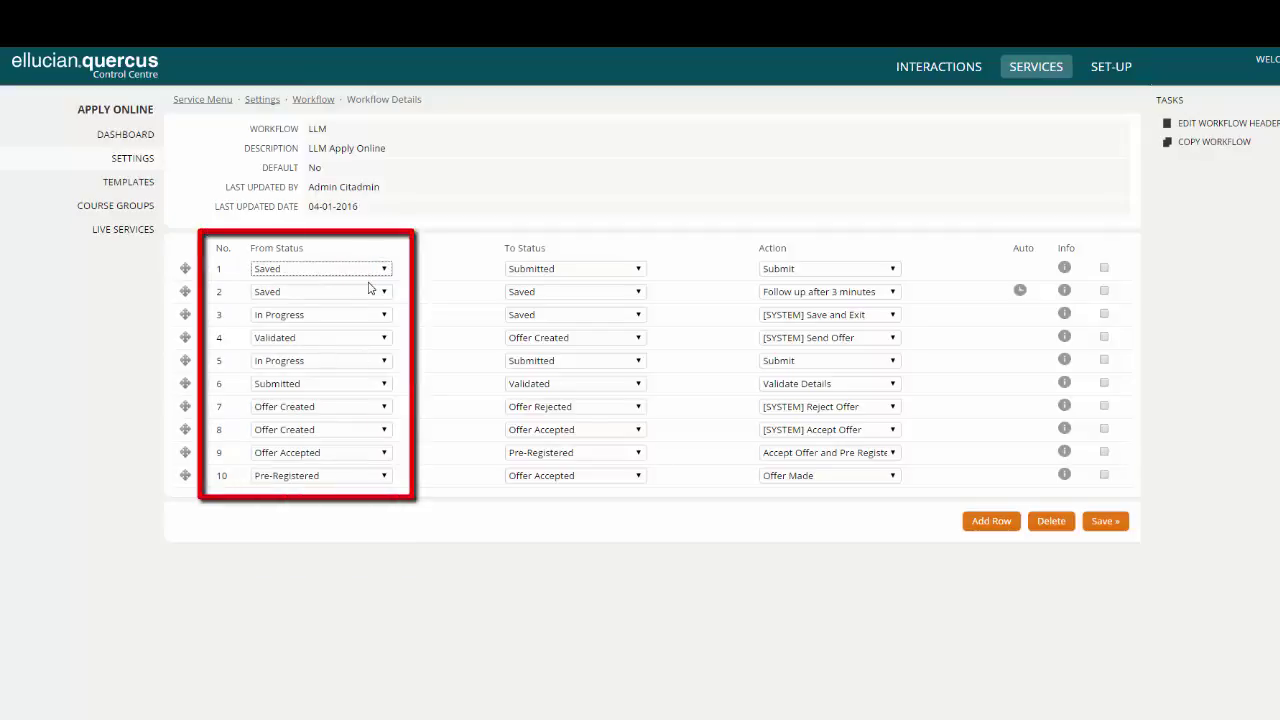
pyautogui.click(562, 269)
pyautogui.click(562, 269)
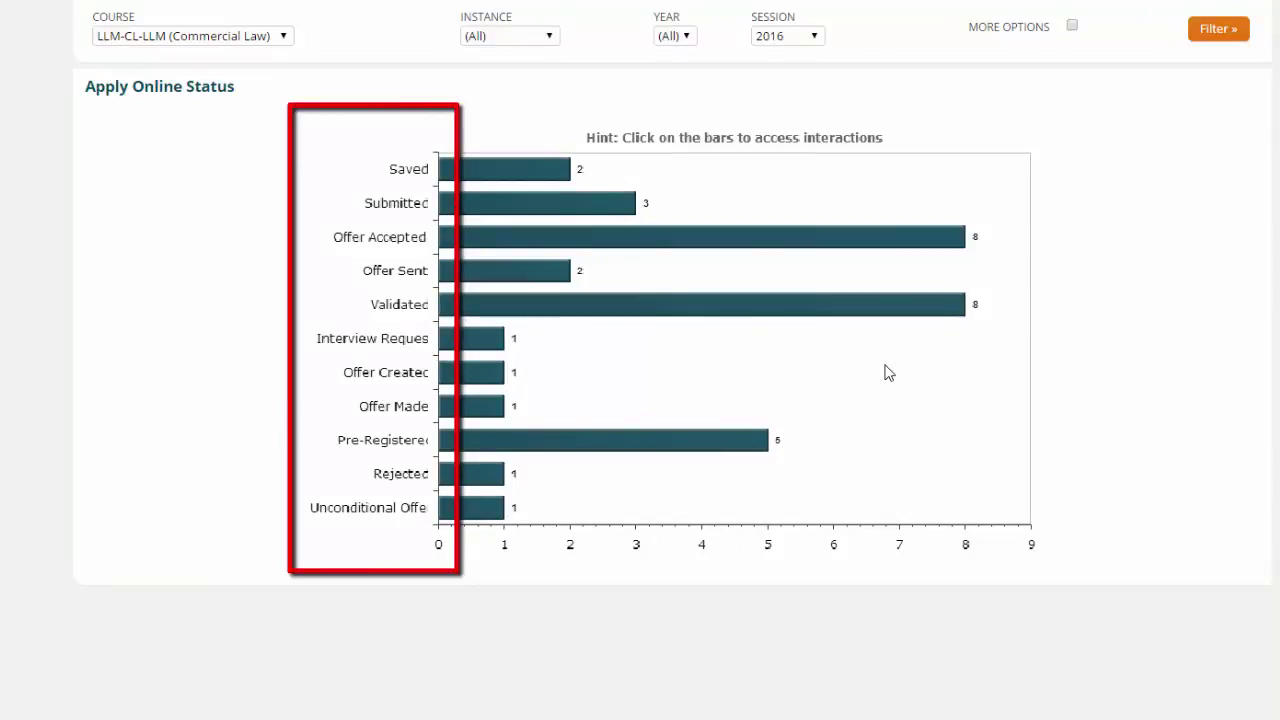
# - List the Validated applicants from the chart and view one applicant's application
pyautogui.moveTo(754, 313)
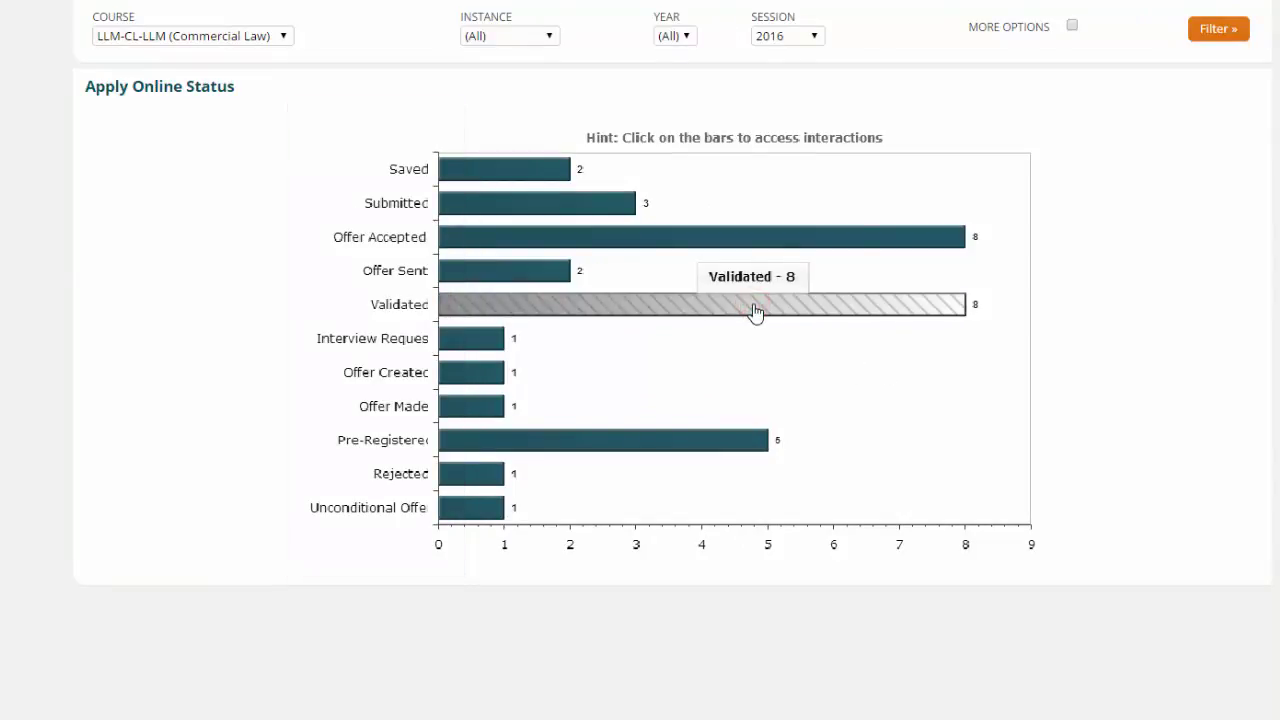
pyautogui.click(756, 313)
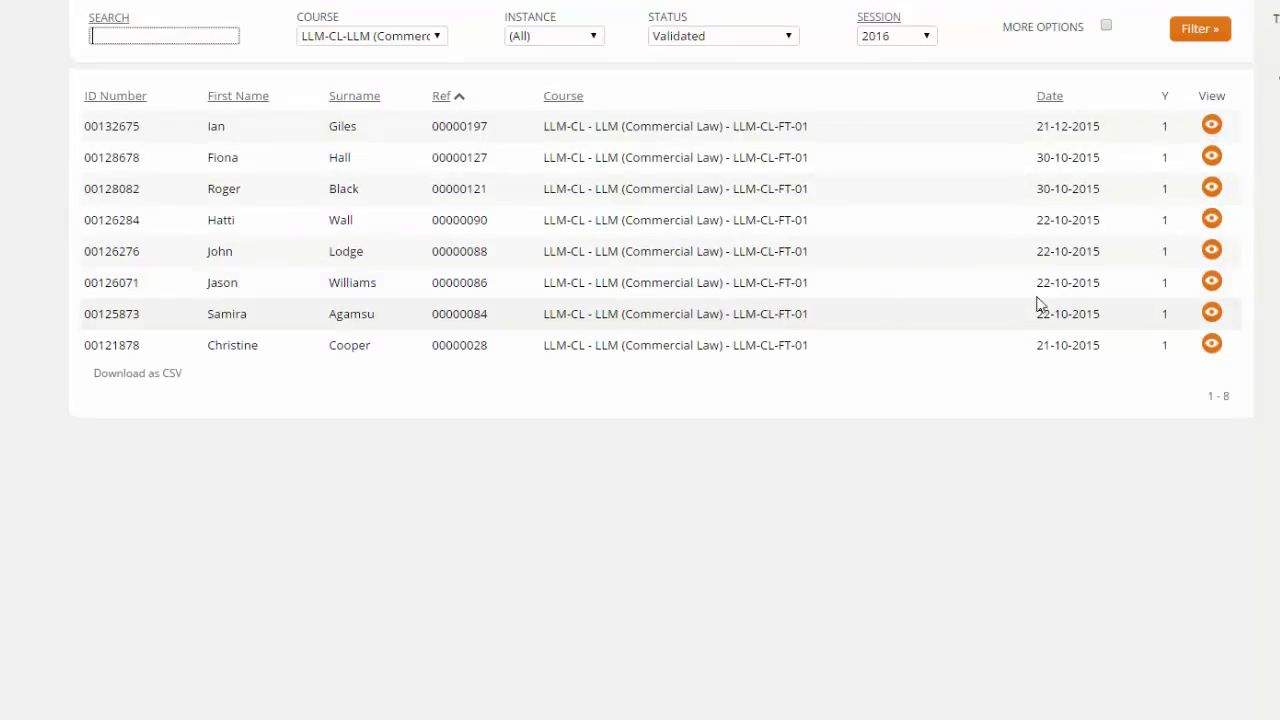
pyautogui.click(1213, 162)
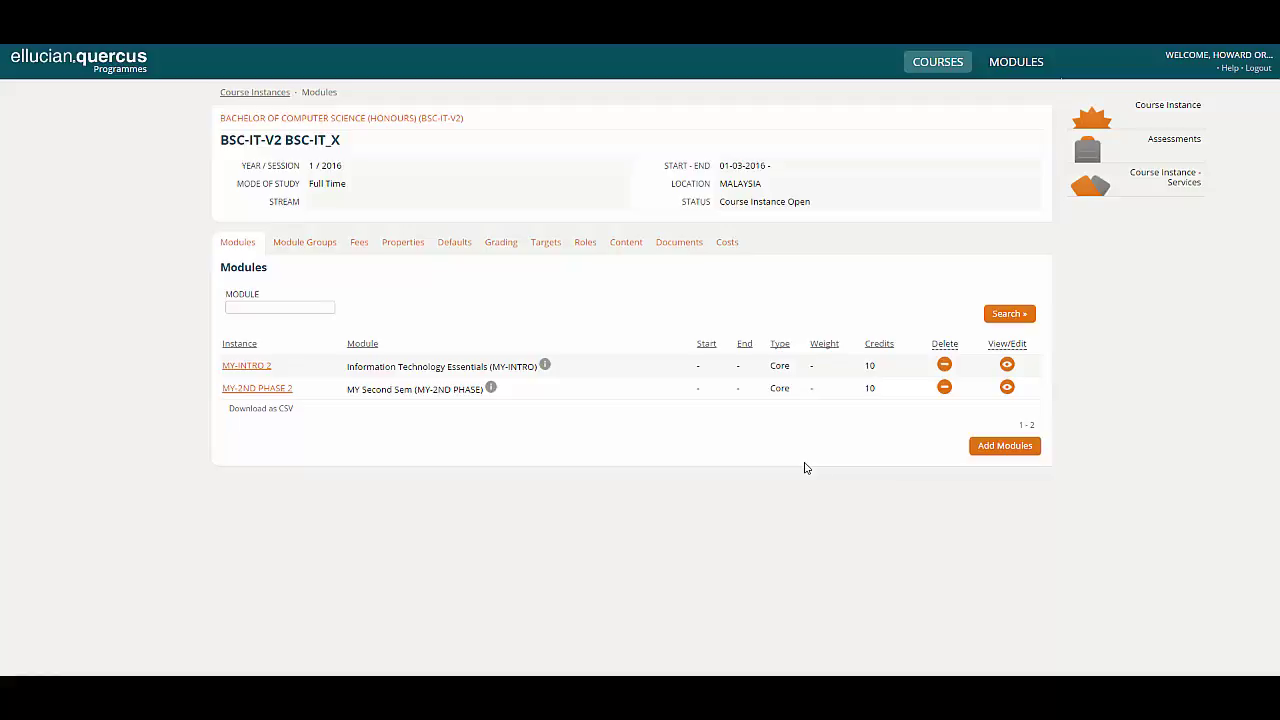
# - Set up Apply Online for BSC-IT_X with the Undergrad template and Full Time Undergraduate group
pyautogui.click(1150, 180)
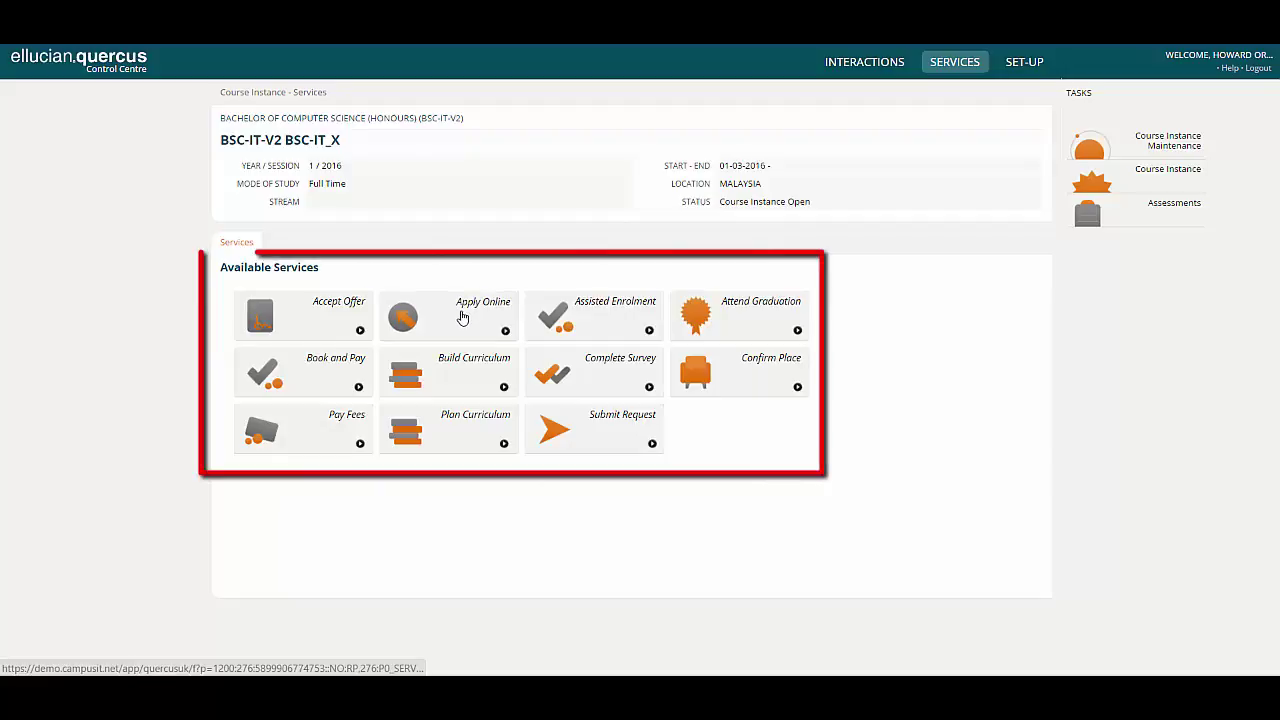
pyautogui.click(463, 317)
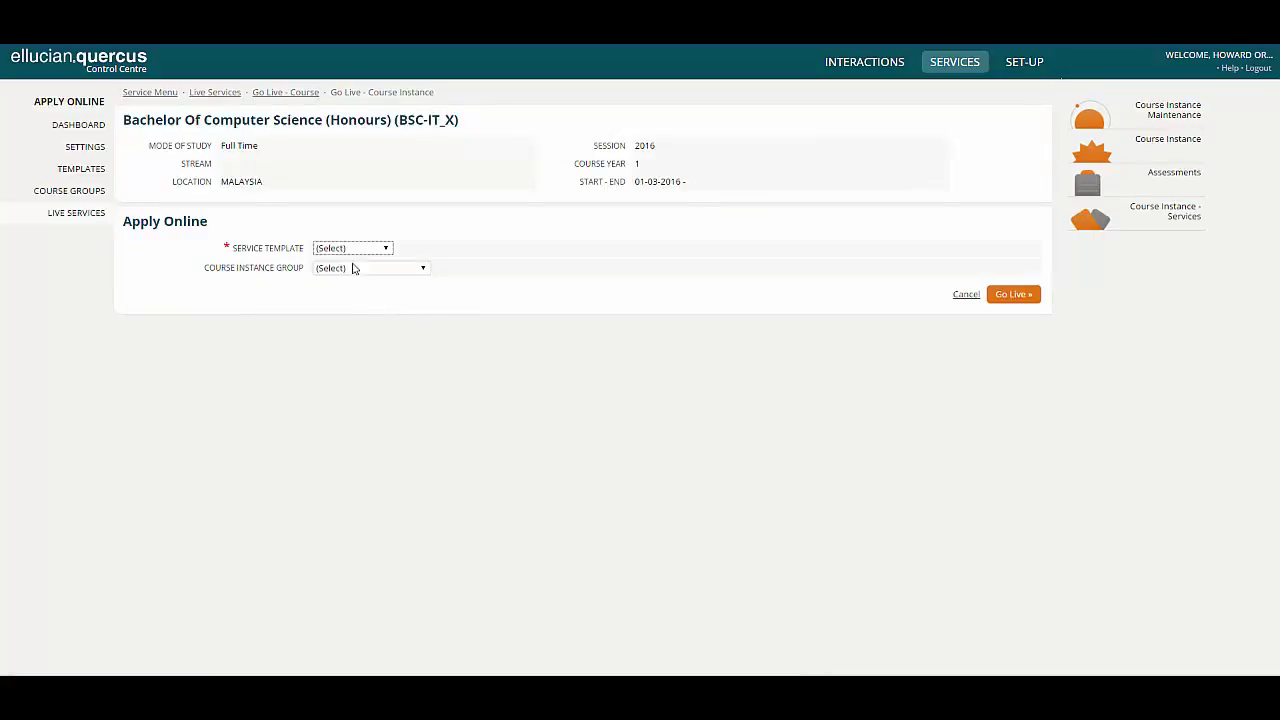
pyautogui.click(350, 249)
pyautogui.click(343, 376)
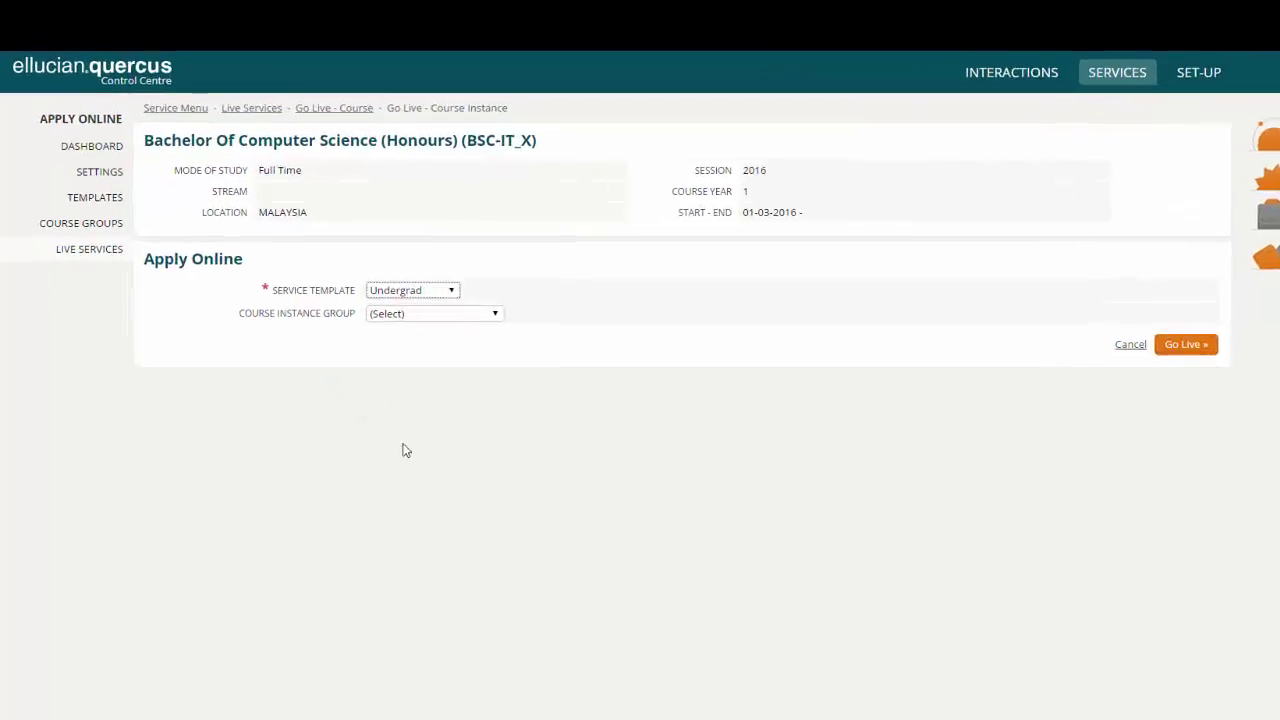
pyautogui.click(403, 359)
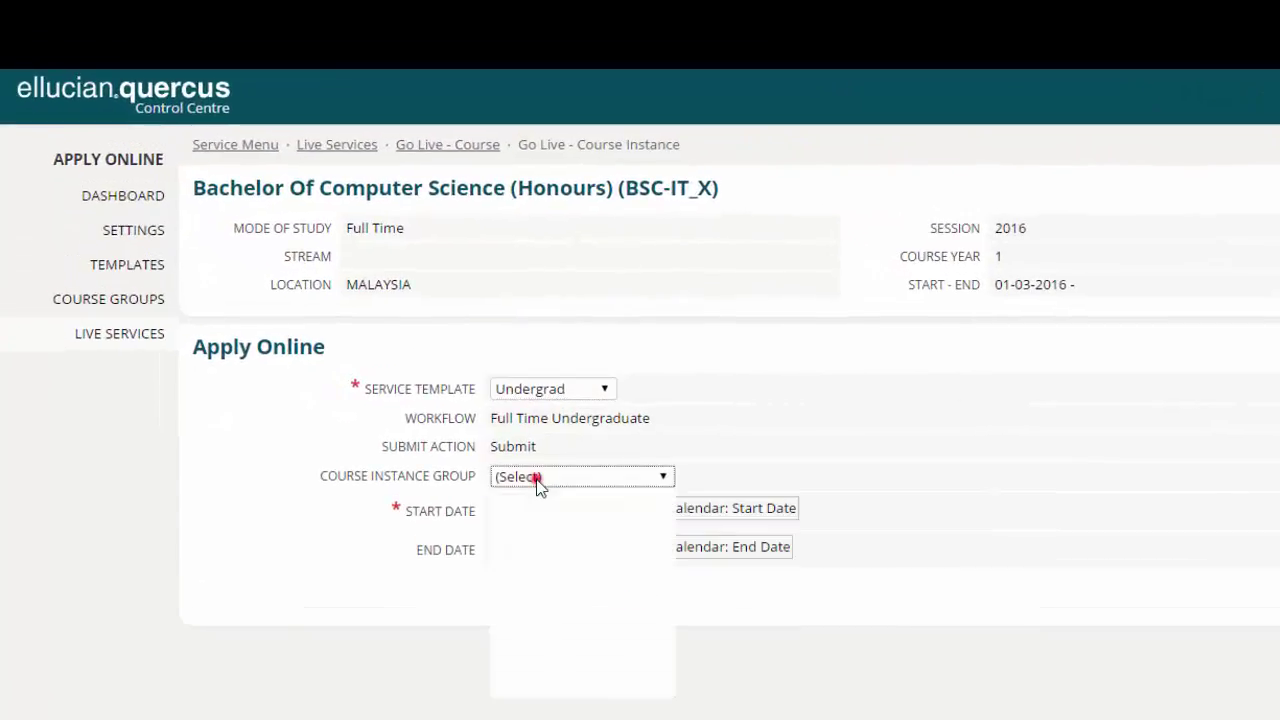
pyautogui.click(566, 598)
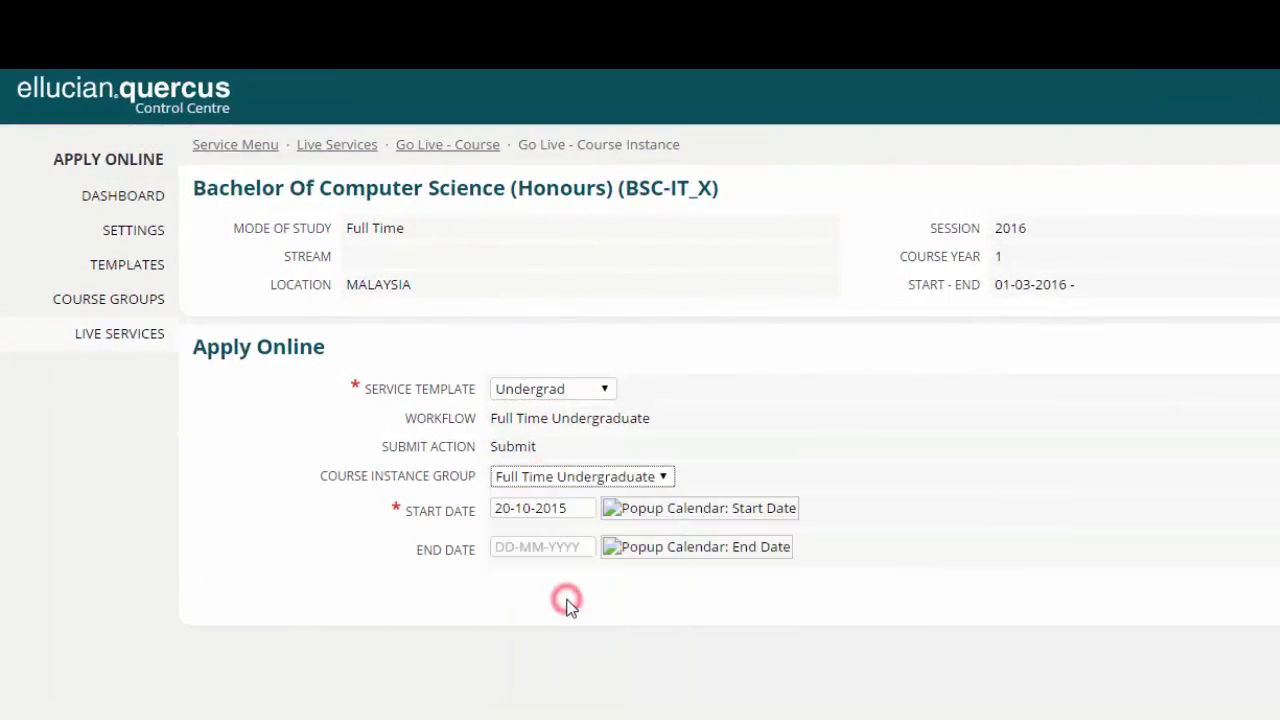
# - Set the end date to 31-05-2016 and put the course instance live
pyautogui.click(543, 548)
pyautogui.click(622, 549)
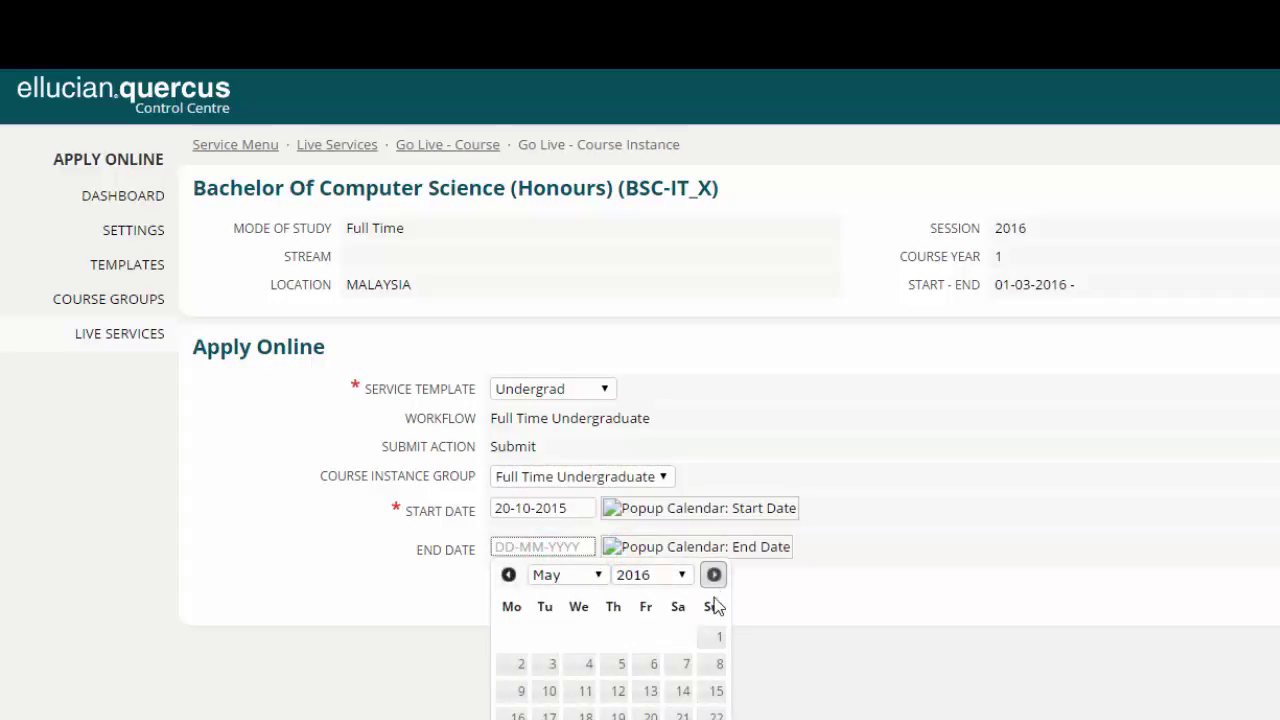
pyautogui.click(545, 719)
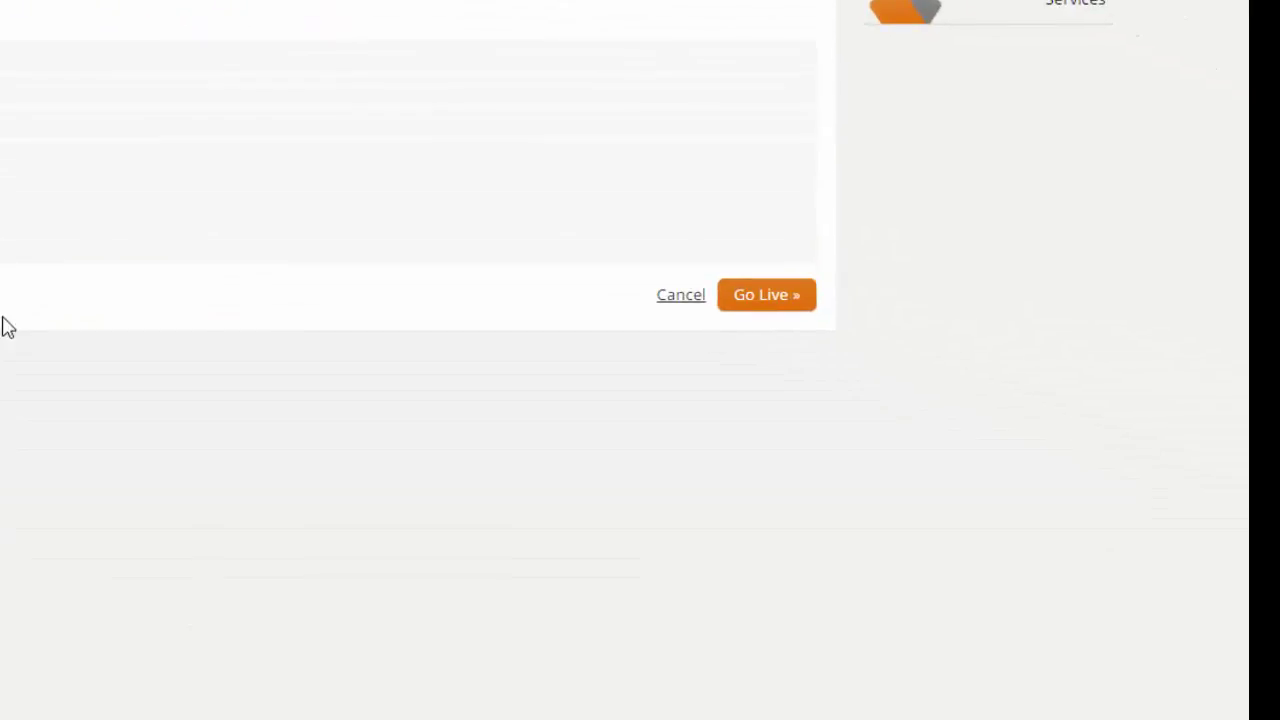
pyautogui.click(766, 295)
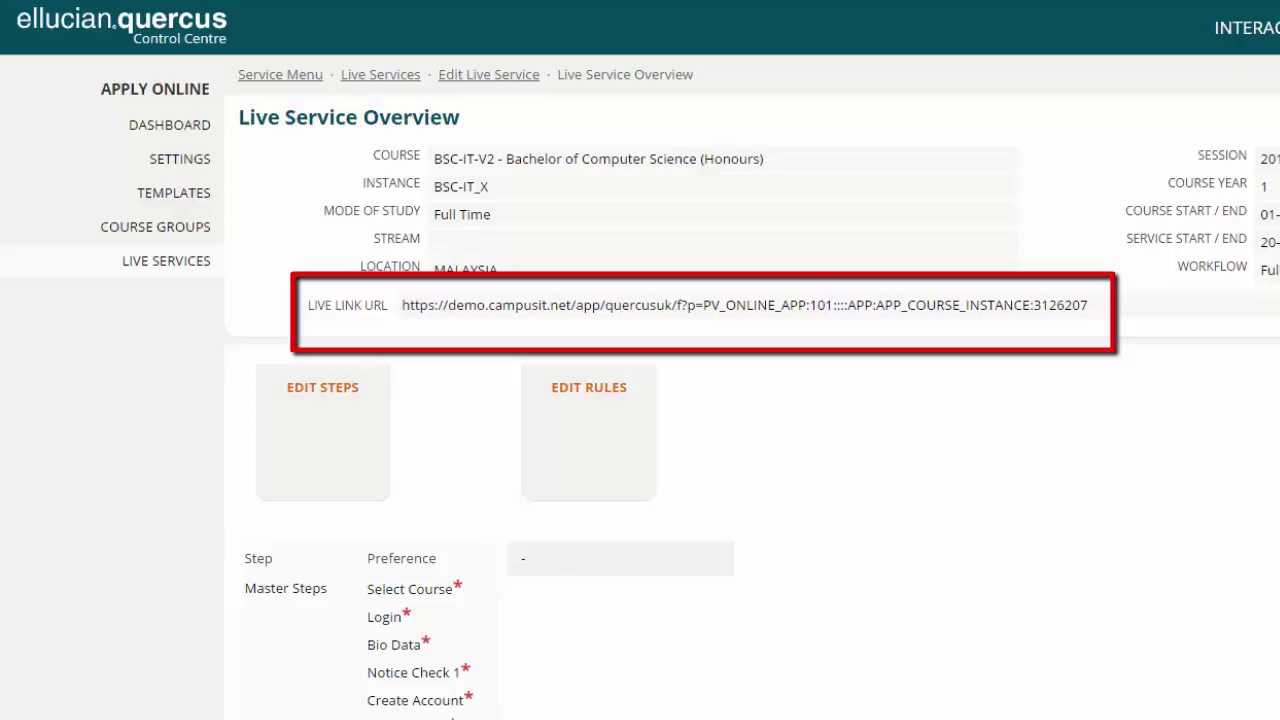
# - Select the Live Link URL on the Live Service Overview to copy it
pyautogui.moveTo(1100, 312); pyautogui.dragTo(401, 310)
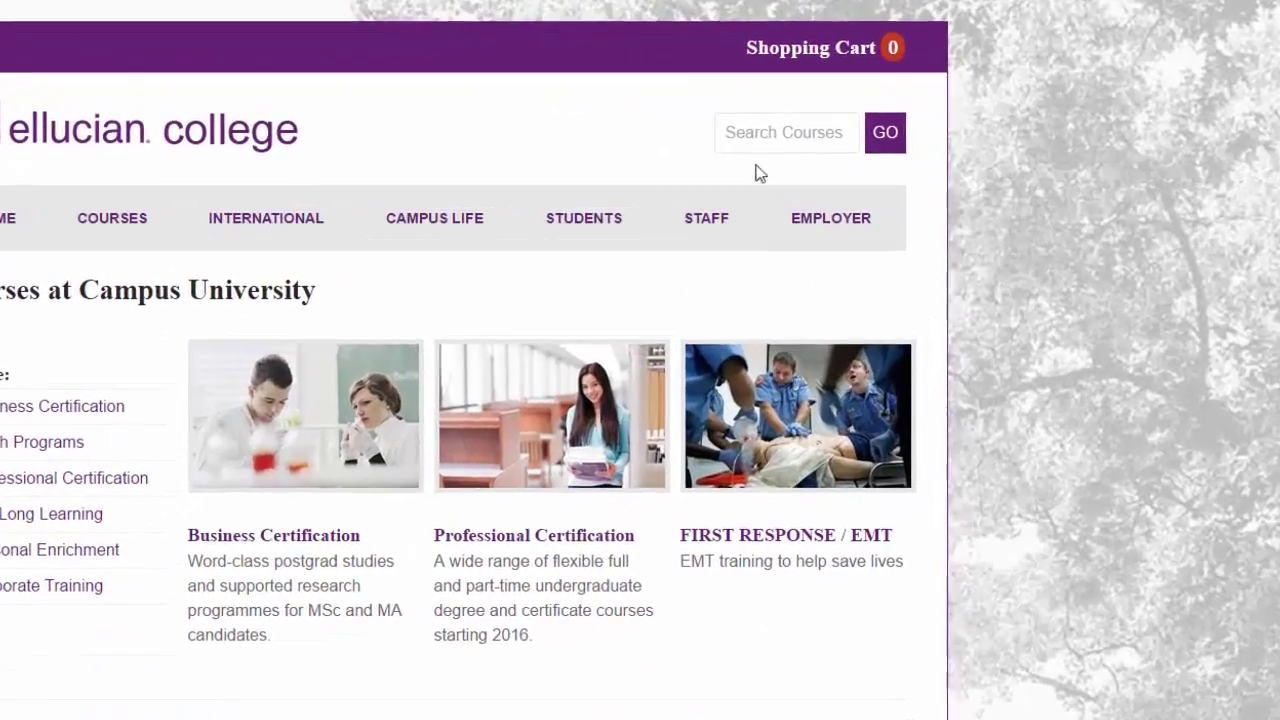
# - Search the college's courses for 'Computer'
pyautogui.click(867, 149)
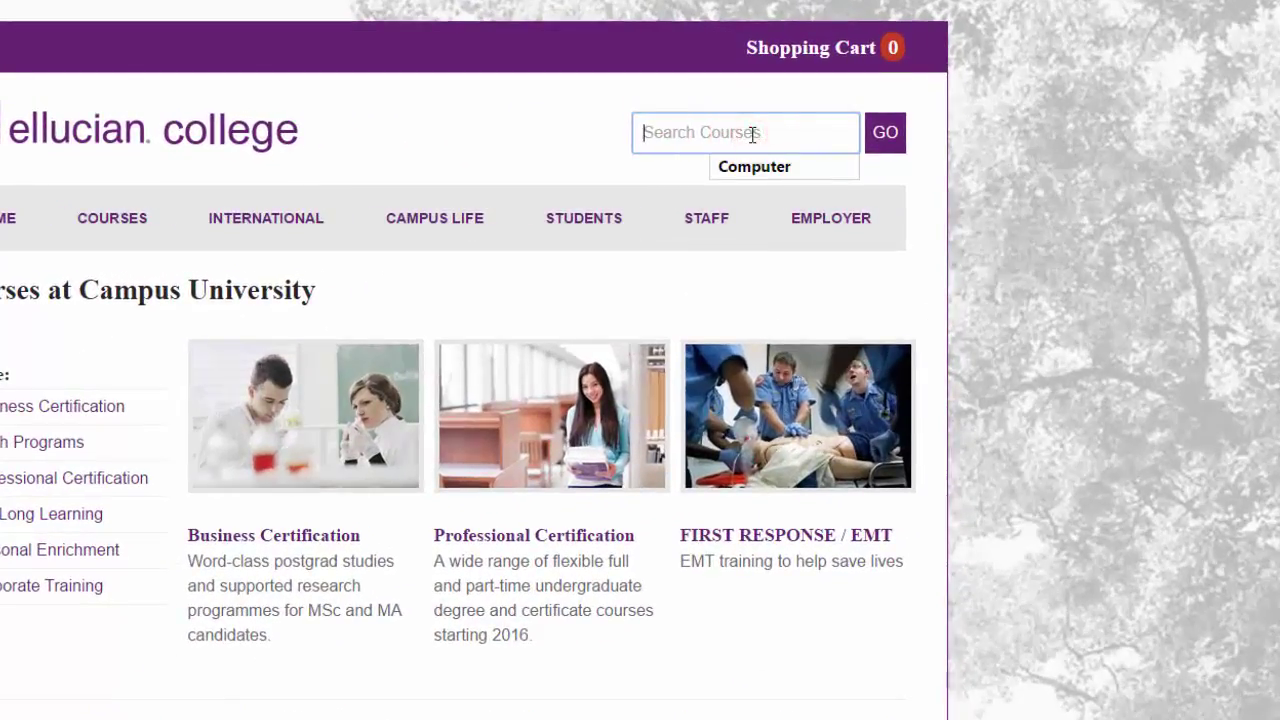
pyautogui.write('Computer')
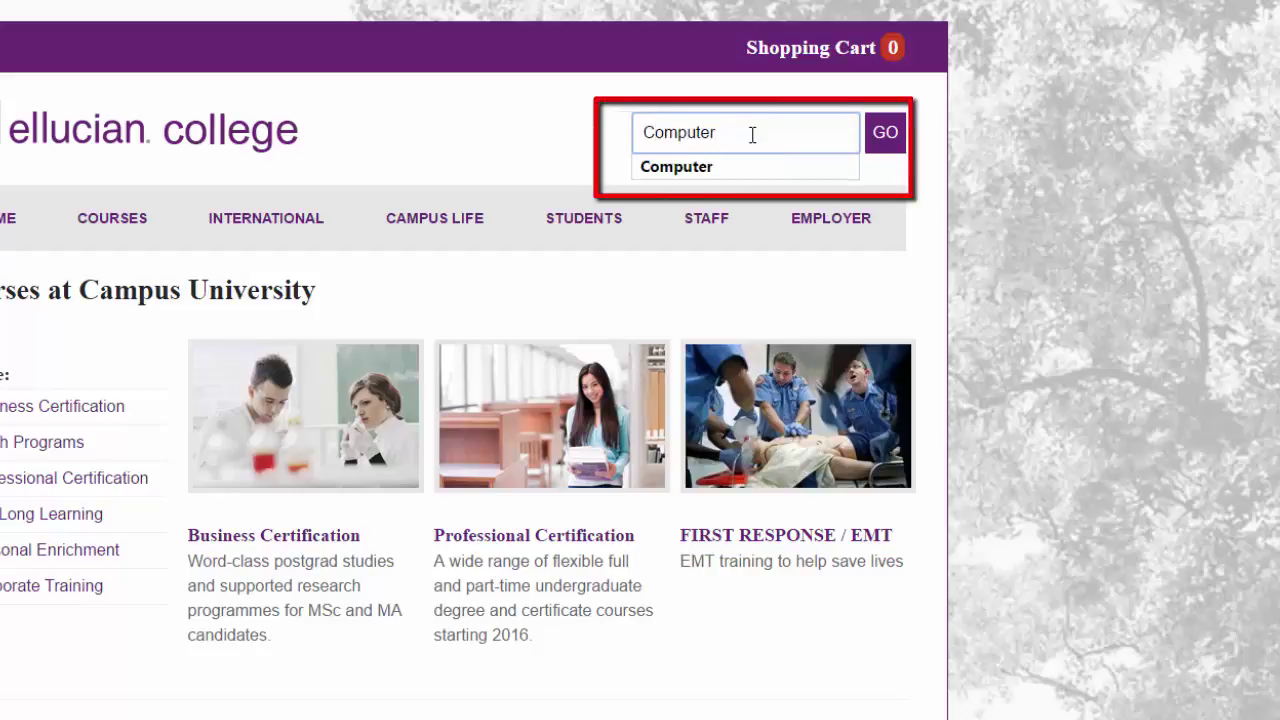
pyautogui.click(894, 143)
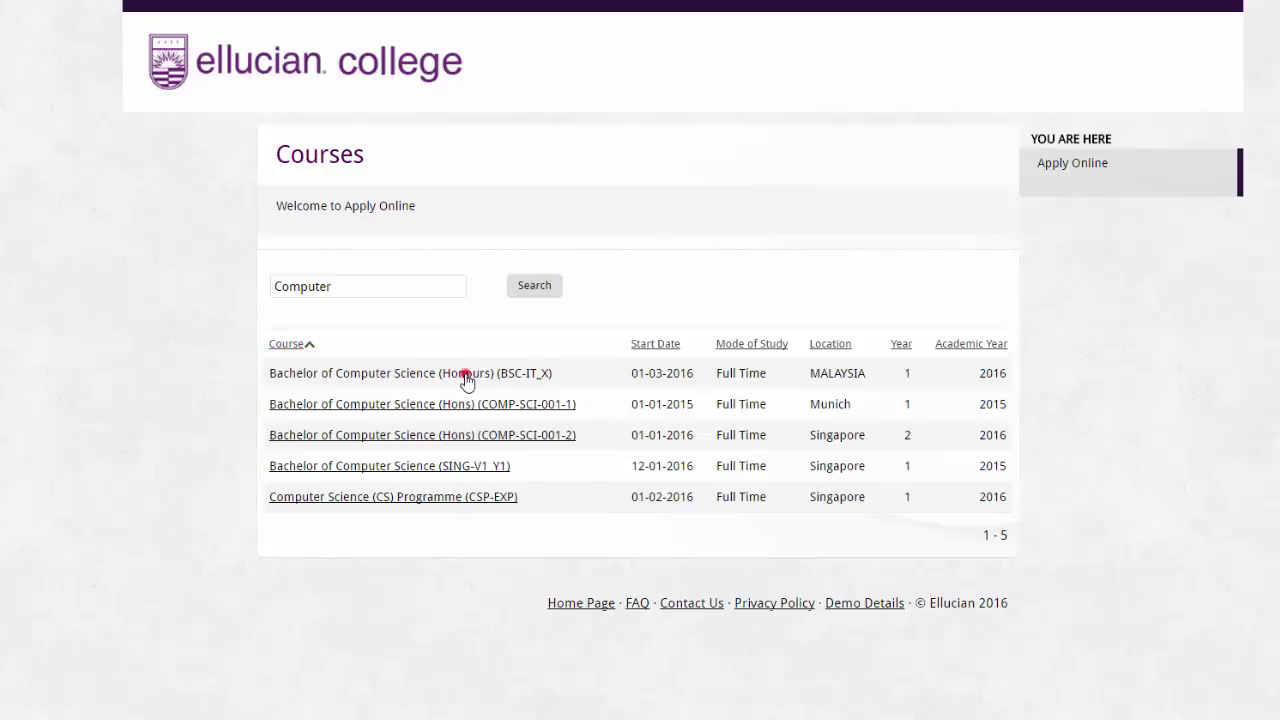
# - Pick Bachelor of Computer Science (Honours) and create an account with the applicant's first name, last name and e-mail
pyautogui.click(466, 380)
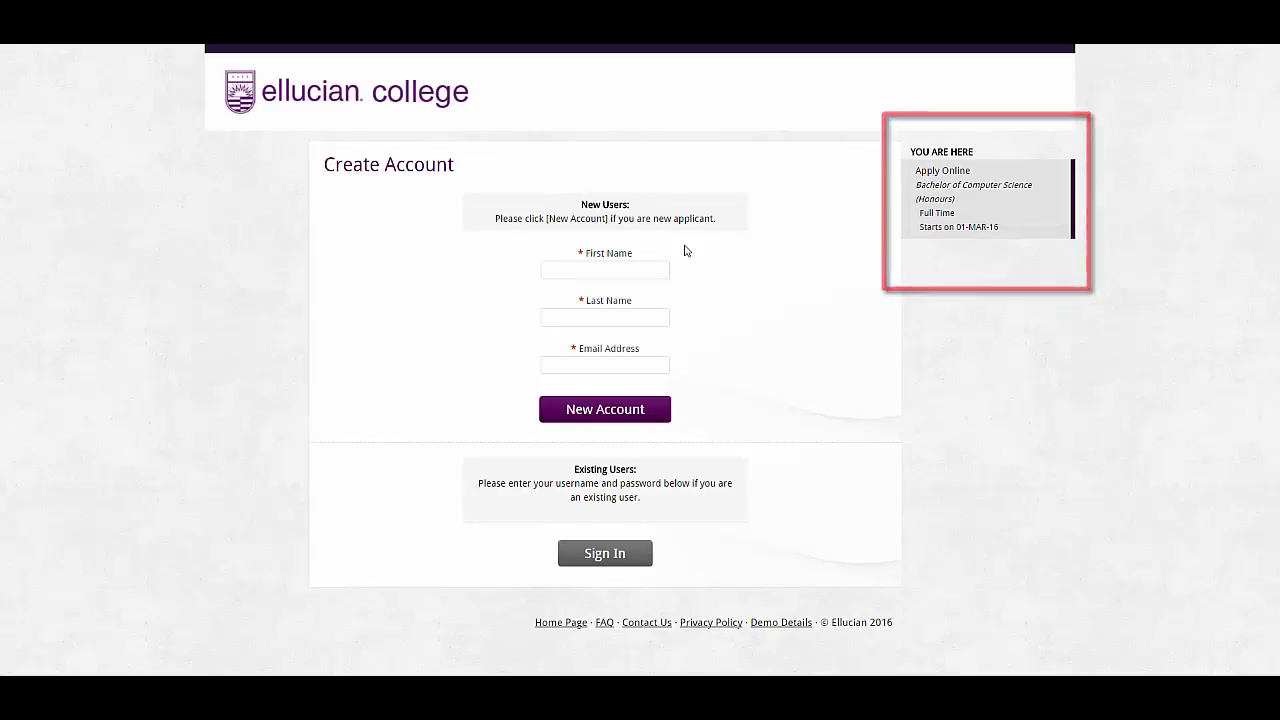
pyautogui.click(624, 270)
pyautogui.press('Tab')
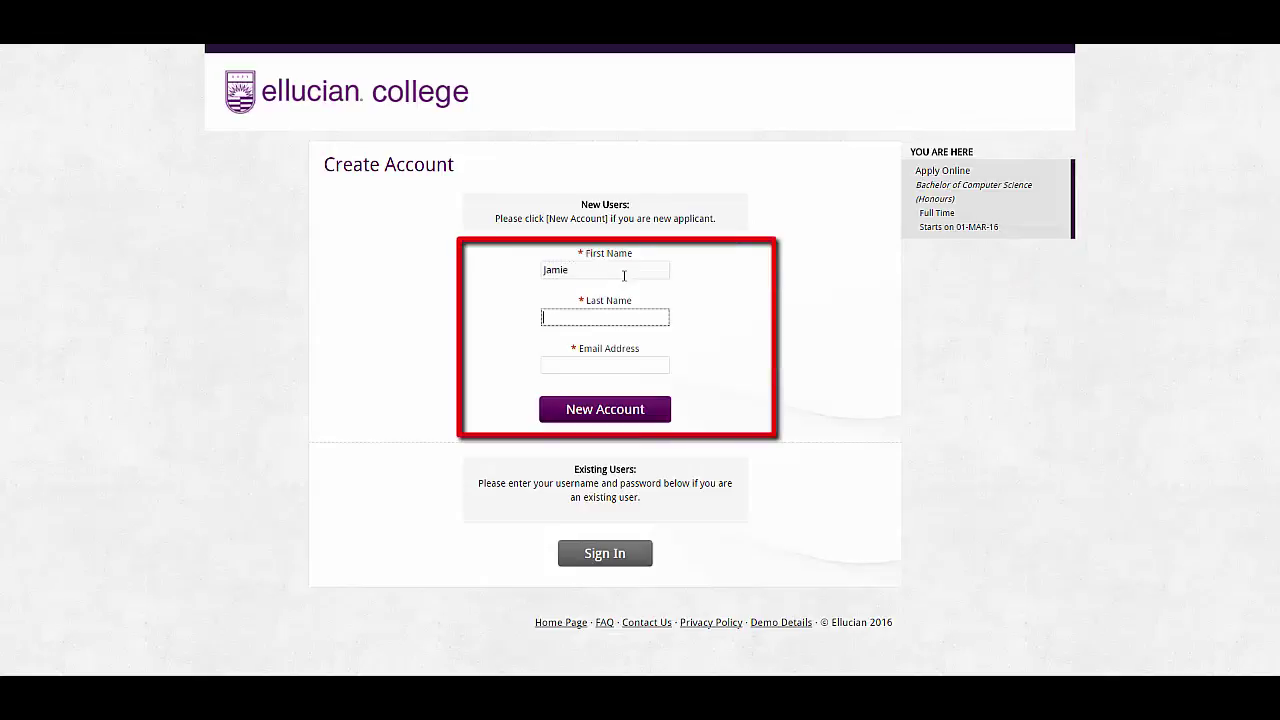
pyautogui.press('Tab')
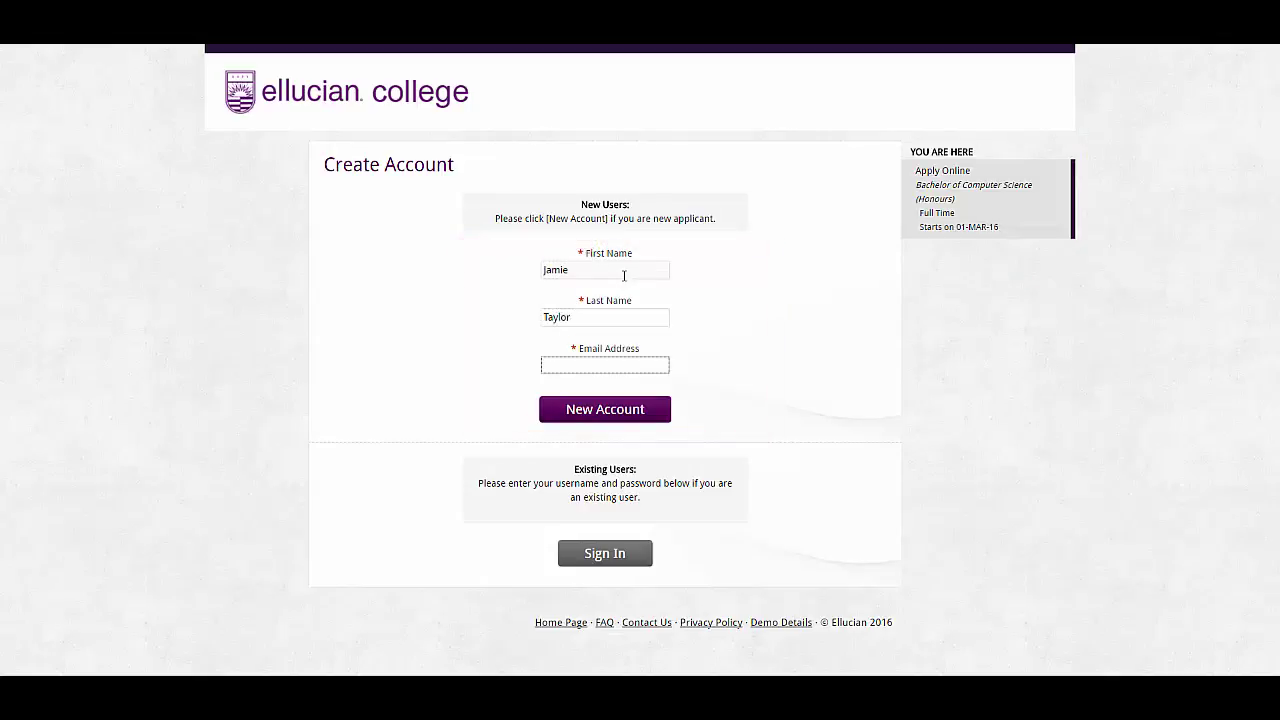
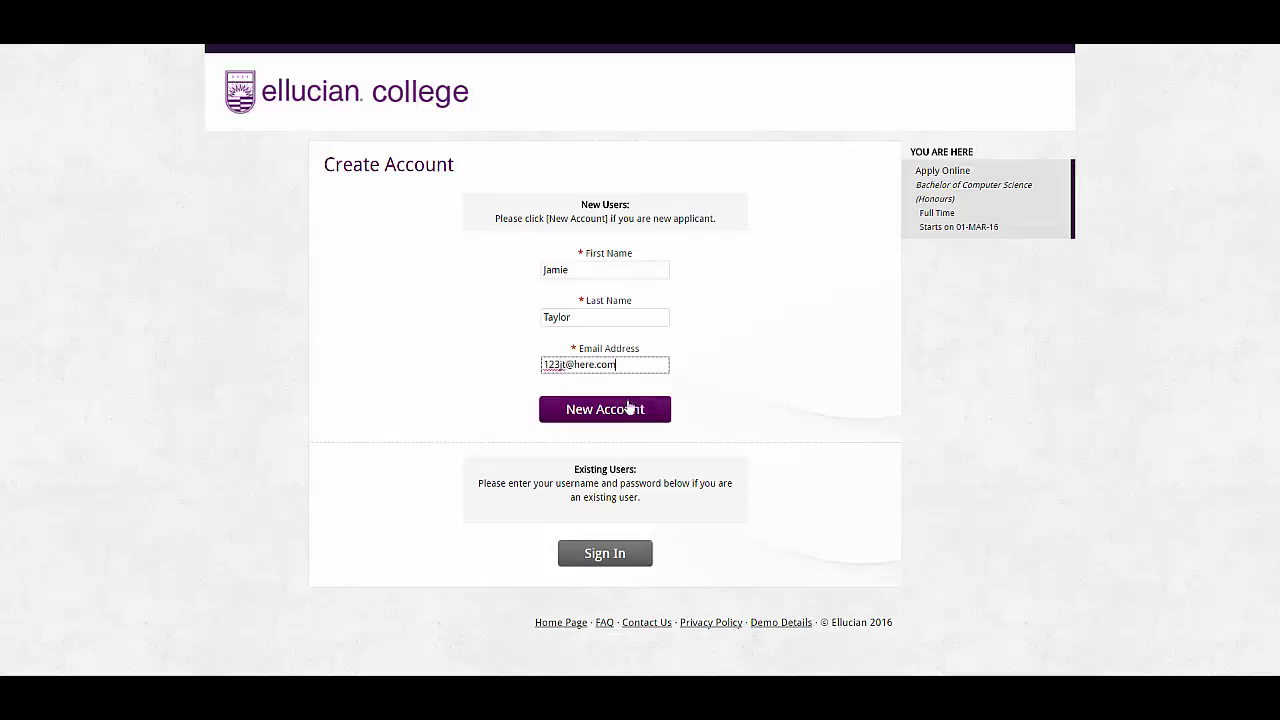
pyautogui.click(632, 415)
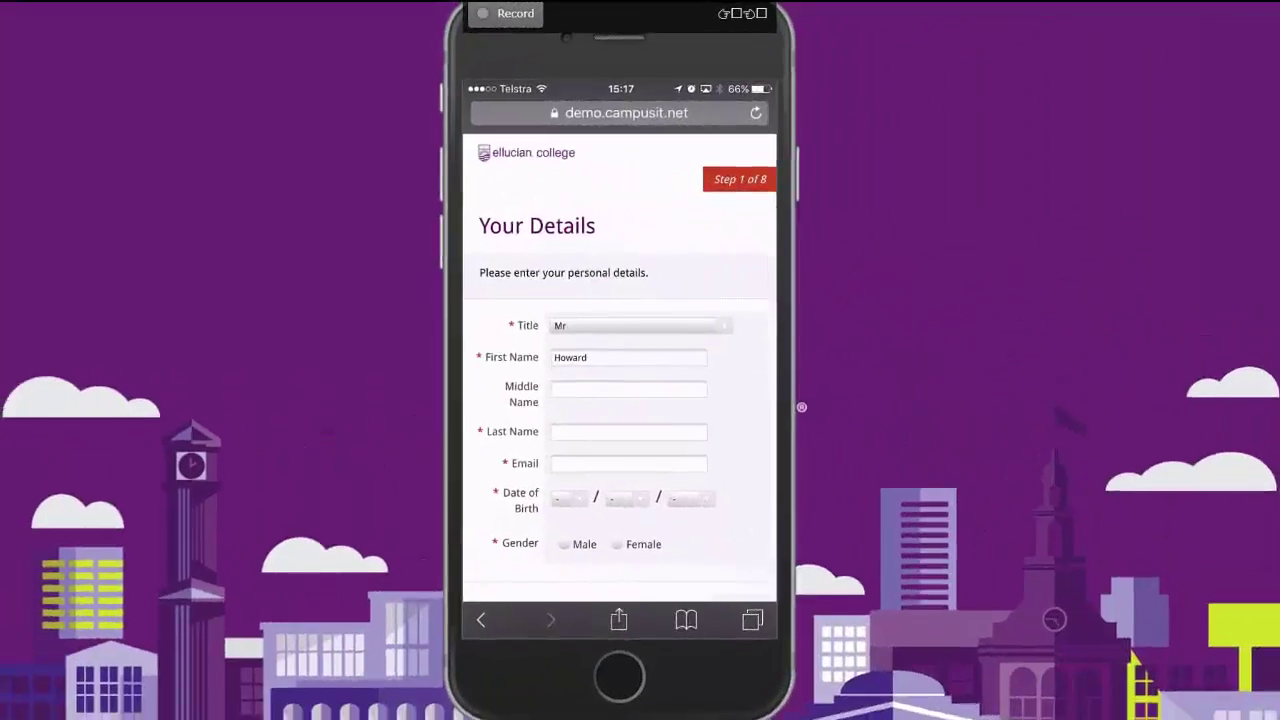
# - Review the Your Details step and enter the applicant's last name
pyautogui.scroll(-3, 590, 420)
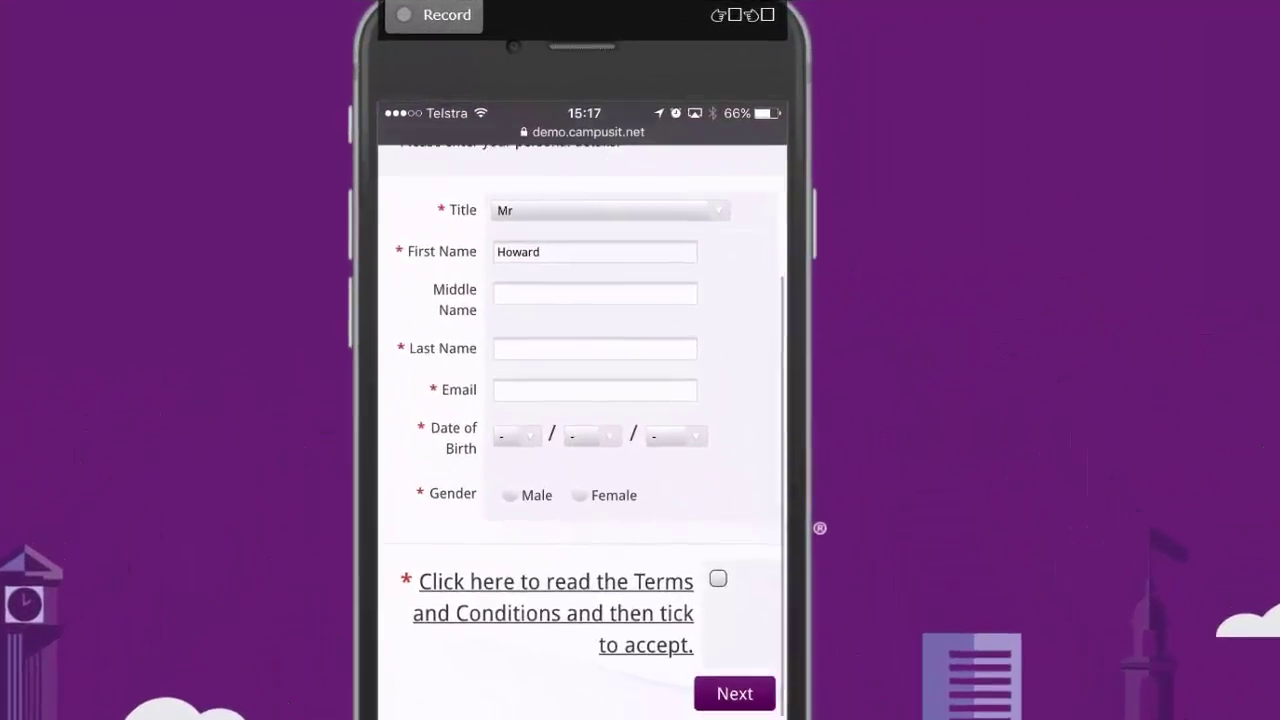
pyautogui.scroll(-1, 583, 420)
pyautogui.scroll(3, 583, 420)
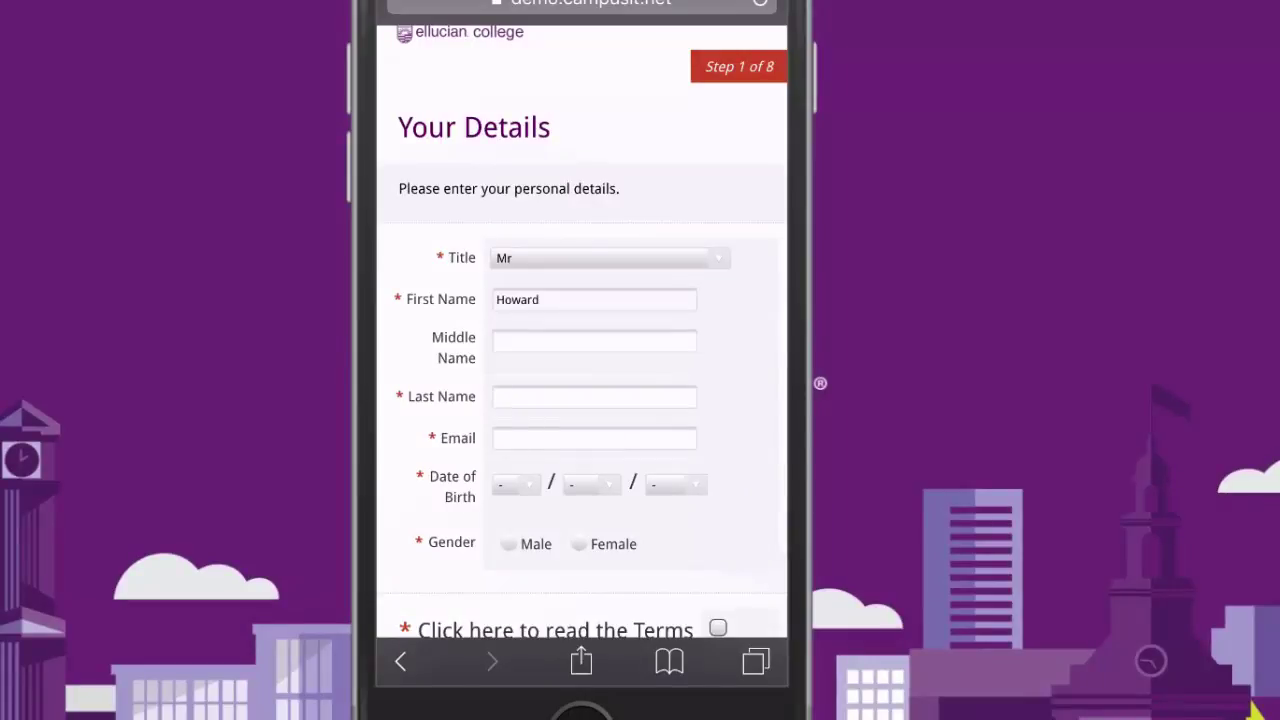
pyautogui.click(594, 398)
pyautogui.write('Ormer')
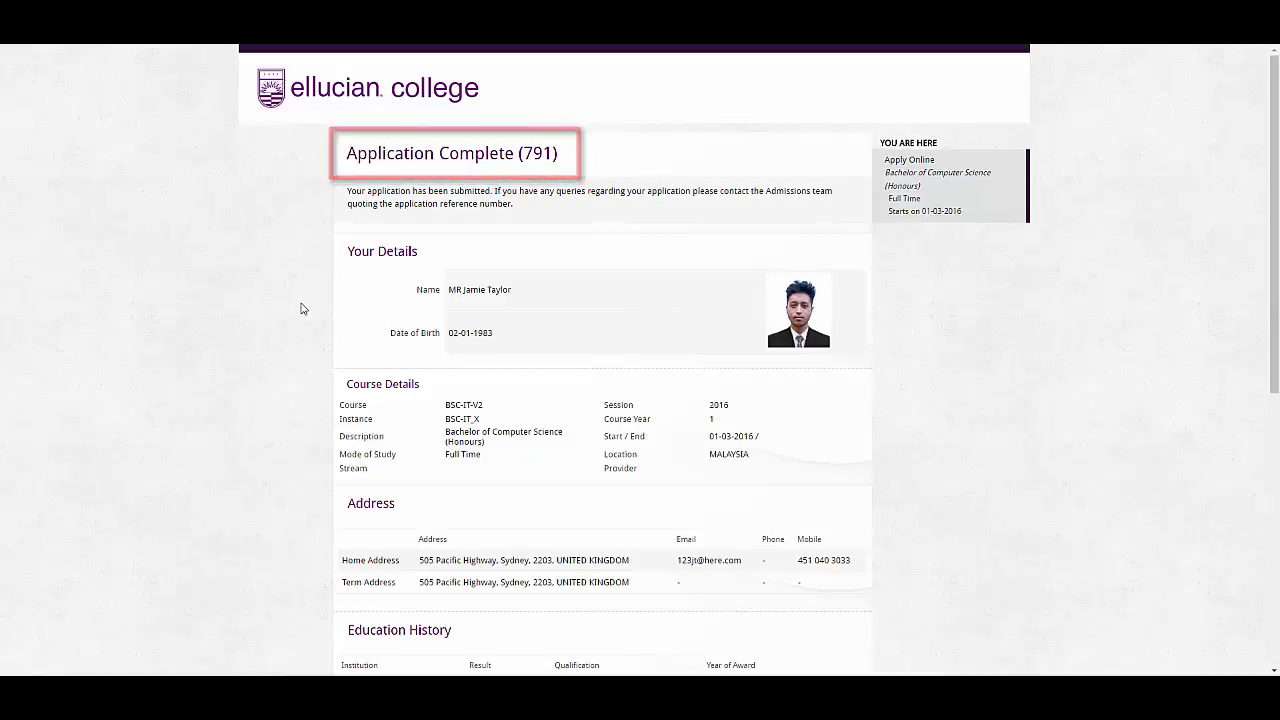
# - Scroll through the Application Complete summary and exit to the Applications list
pyautogui.moveTo(1274, 245); pyautogui.dragTo(1206, 500)
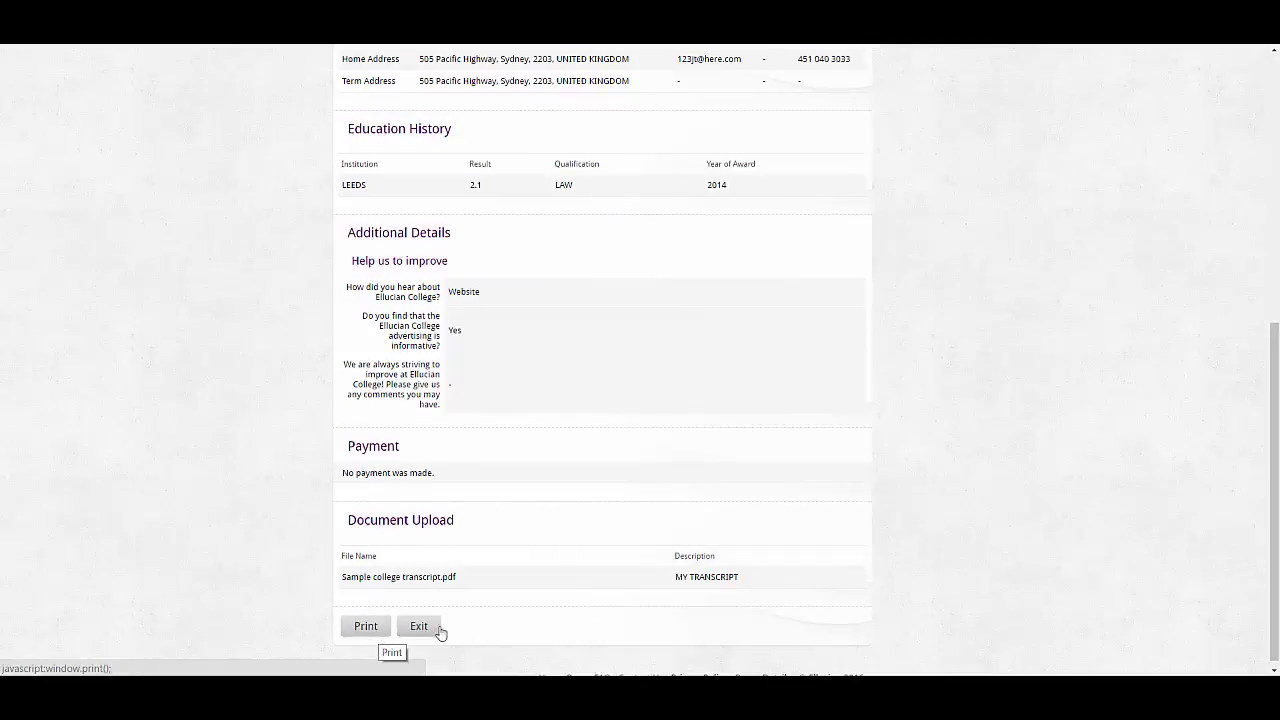
pyautogui.click(426, 628)
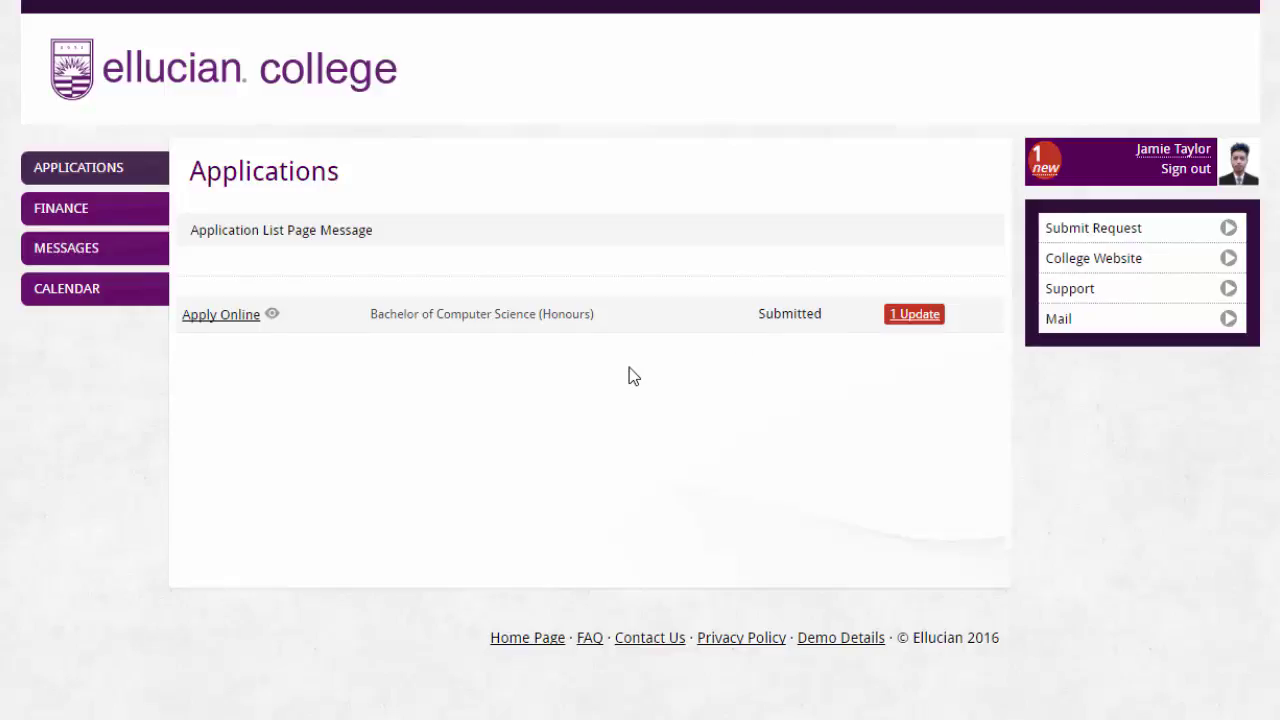
# - Read the 'Your Online Application' message in the applicant's portal messages
pyautogui.click(108, 252)
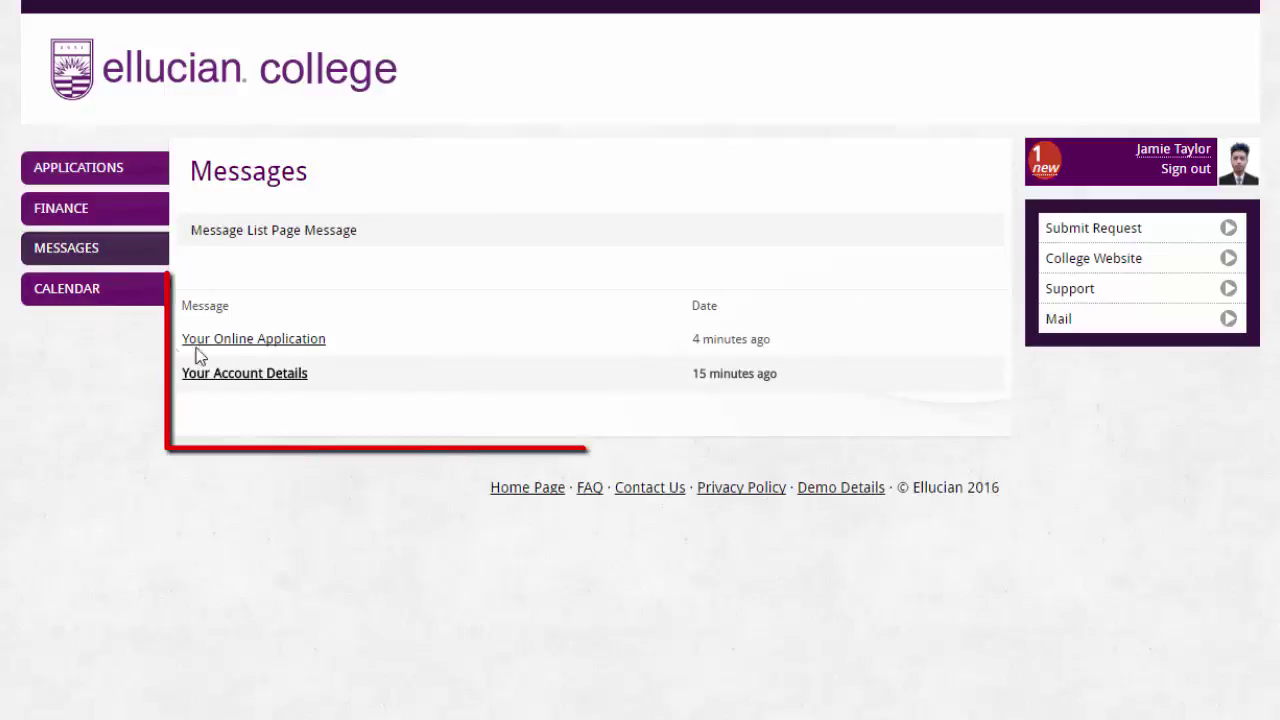
pyautogui.click(262, 345)
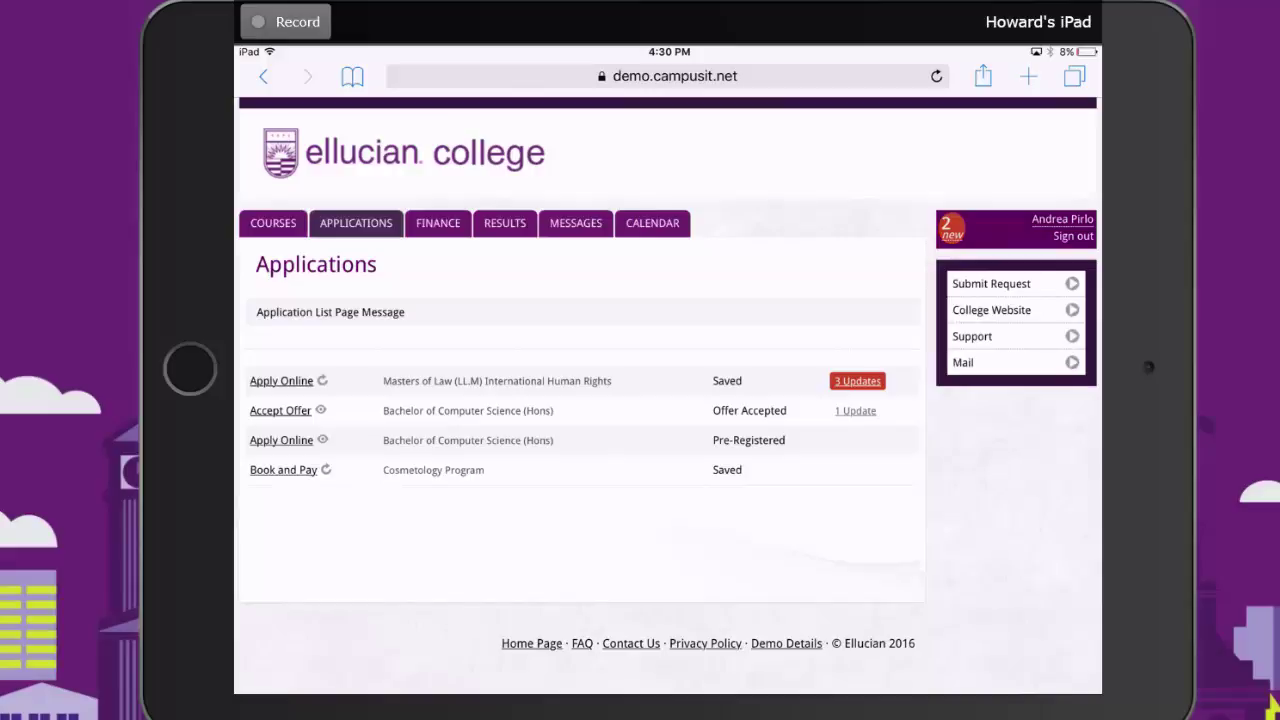
# - Check finance transactions, then review the 2015 results: BSc (General) Pass, 56.88 average, 120 credits
pyautogui.click(438, 223)
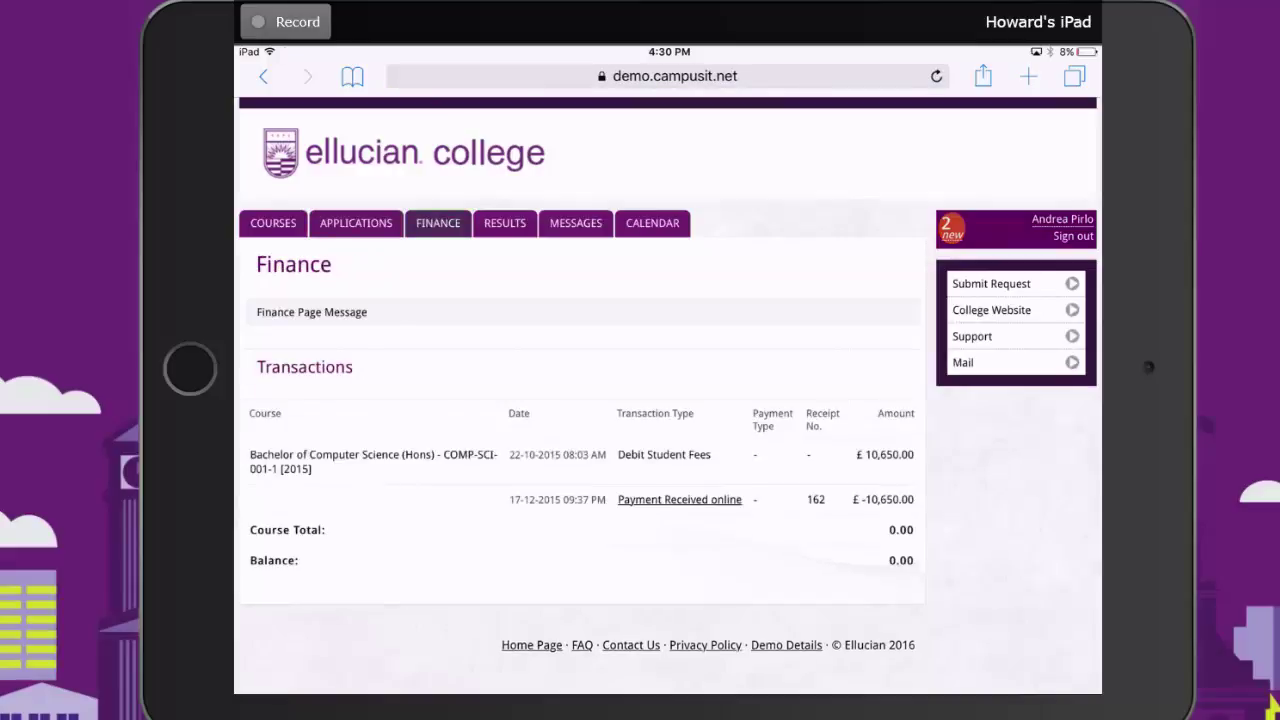
pyautogui.click(505, 223)
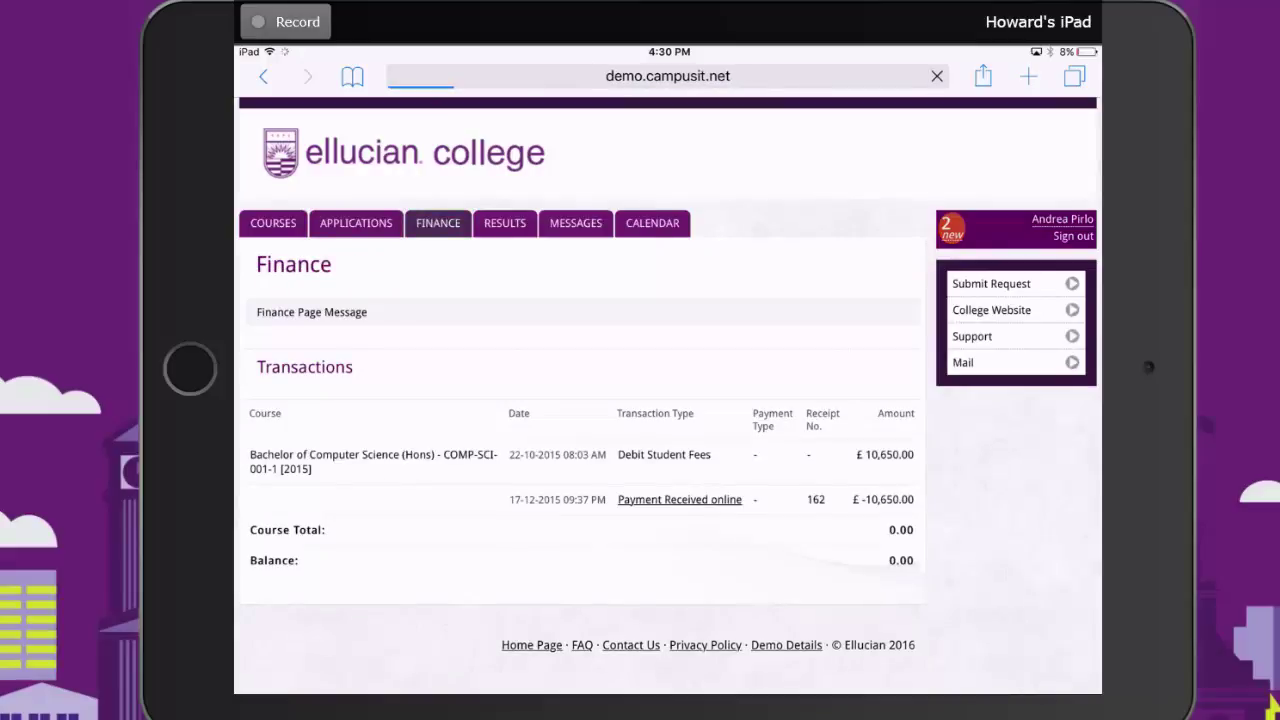
pyautogui.scroll(-5, 667, 400)
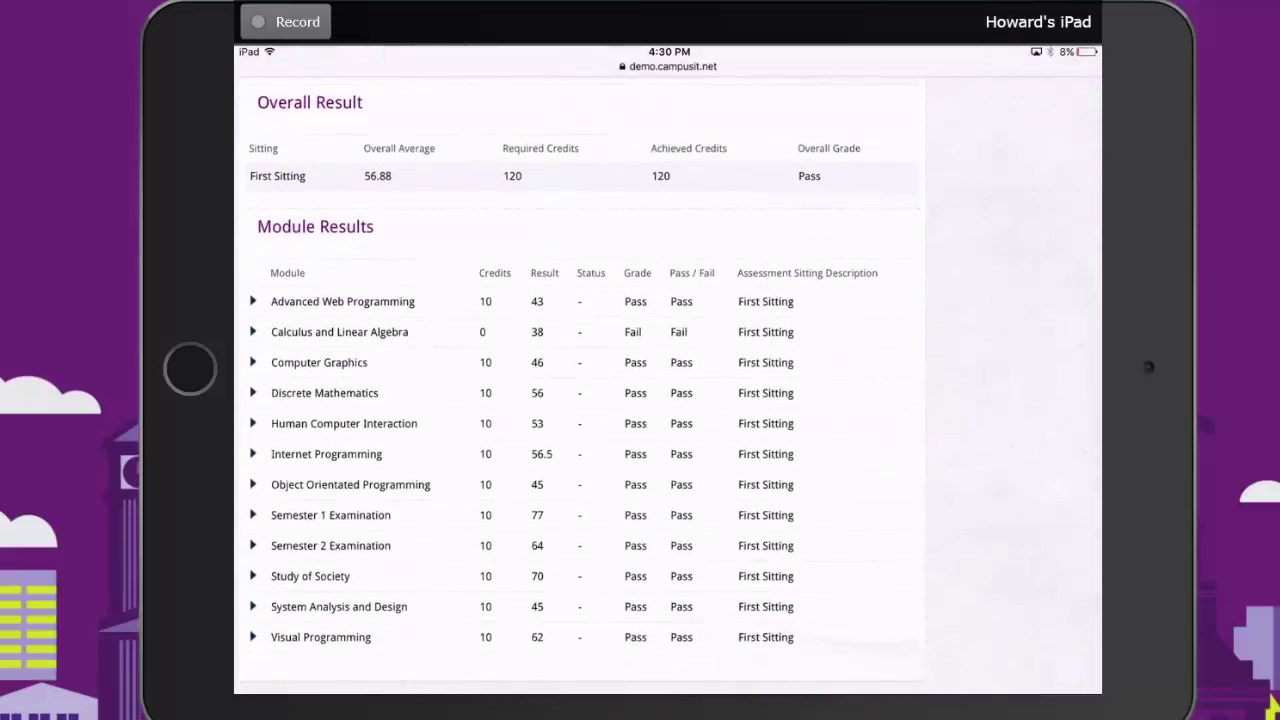
pyautogui.scroll(5, 580, 400)
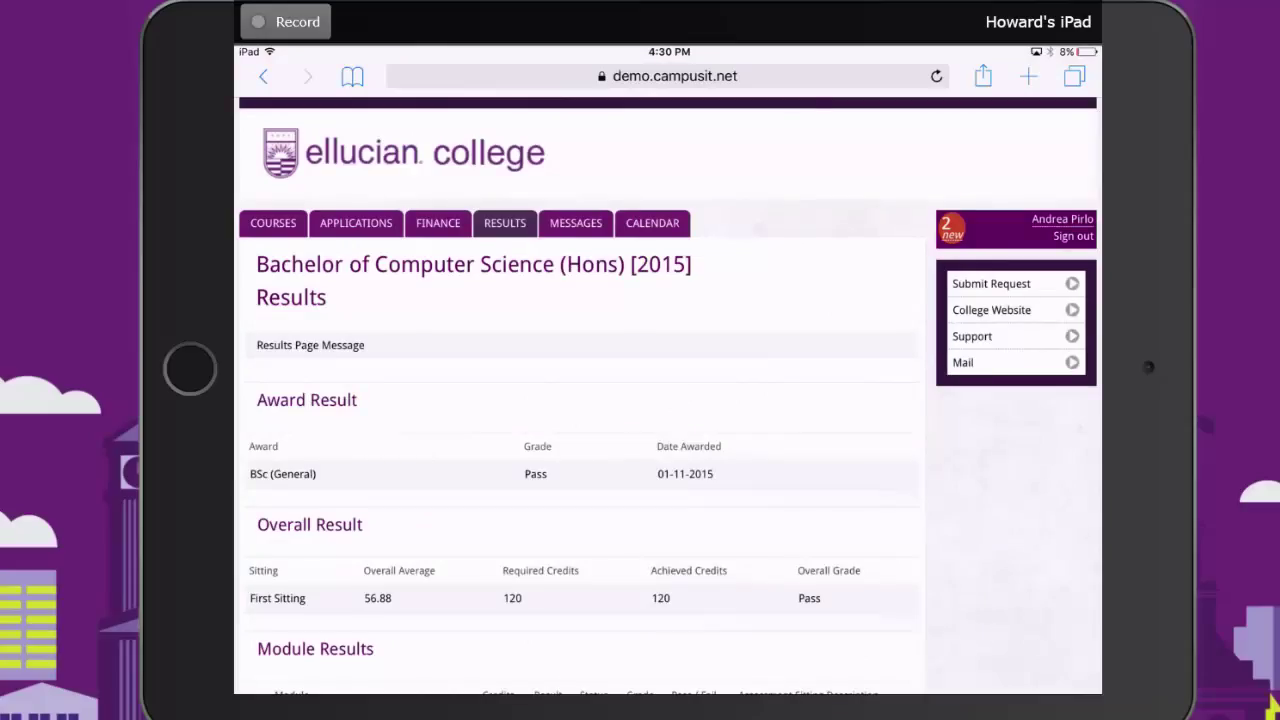